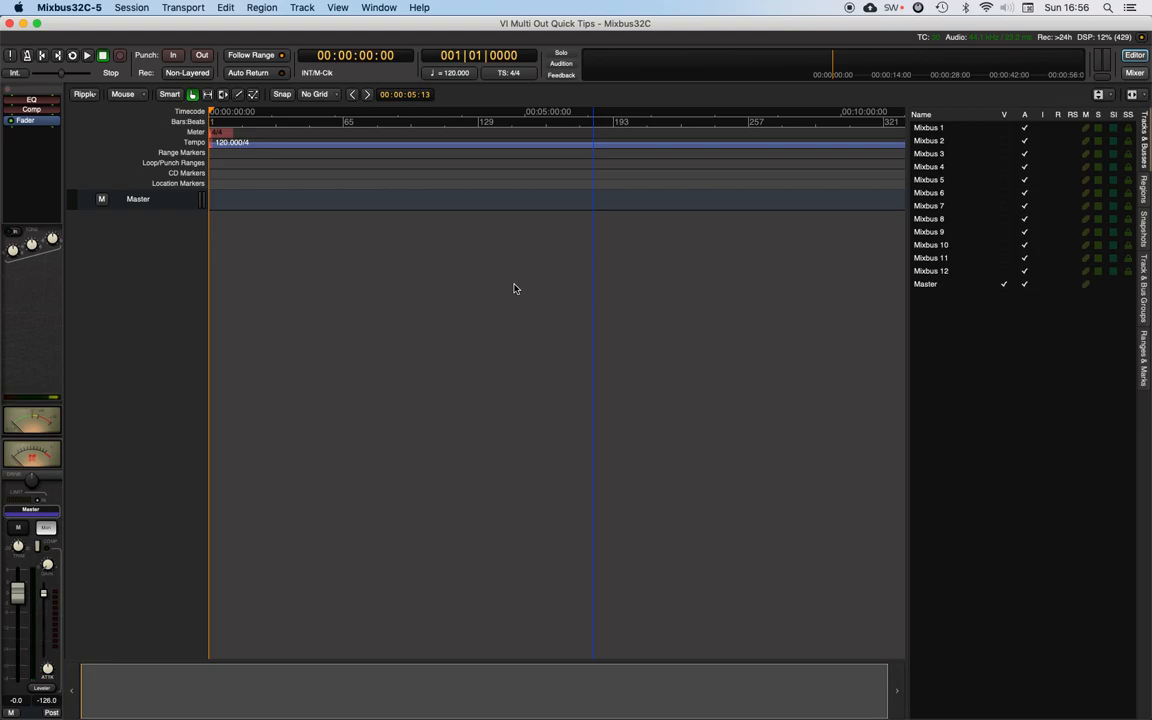
Step: Open the Audio Connections manager and display how the Mixbus busses are routed to the hardware outputs
left_click(330, 136)
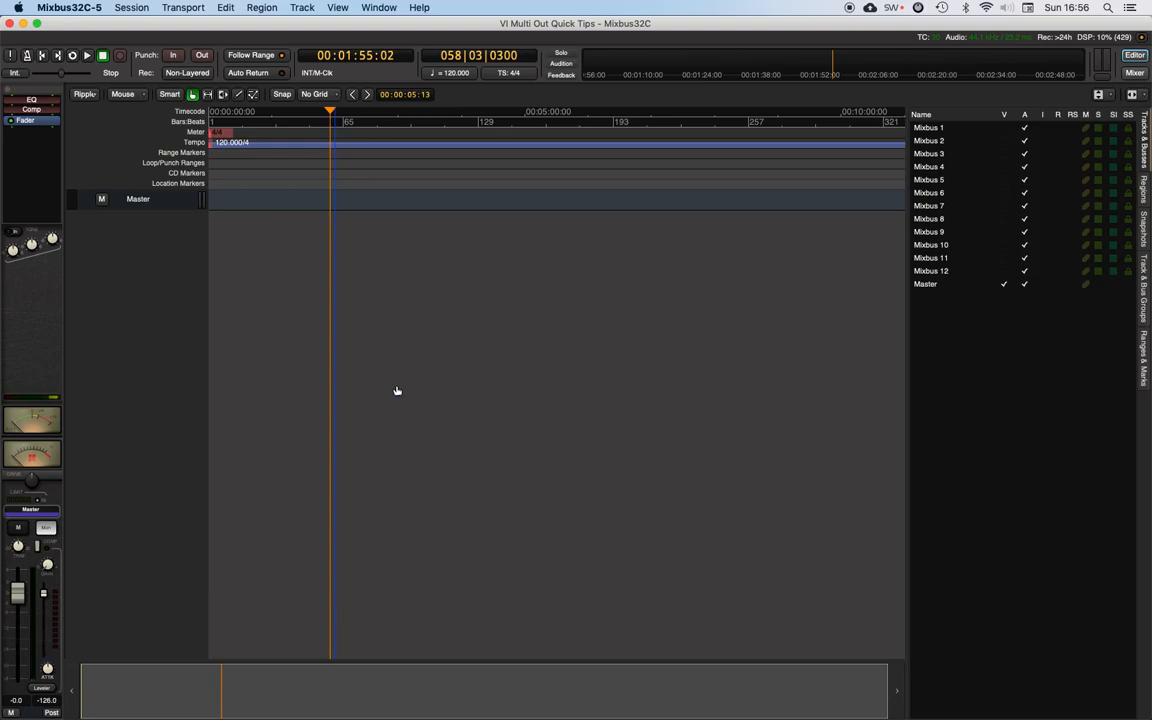
left_click(379, 7)
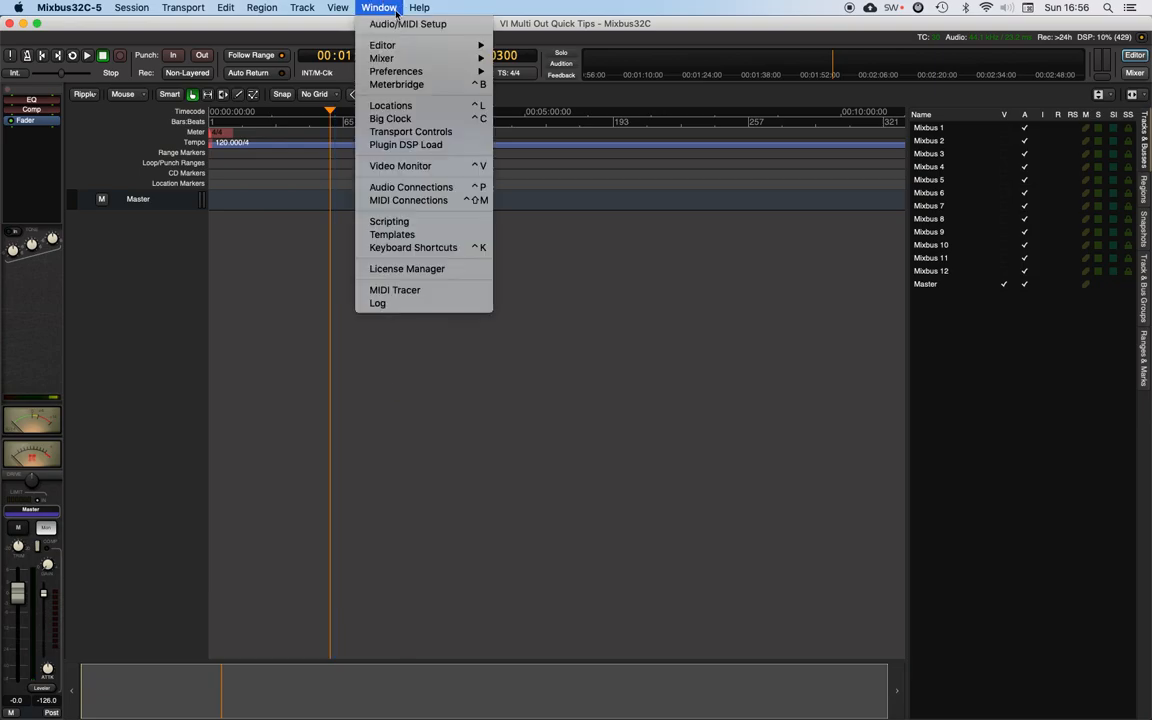
left_click(398, 185)
left_click_drag(469, 23, 720, 56)
left_click(660, 571)
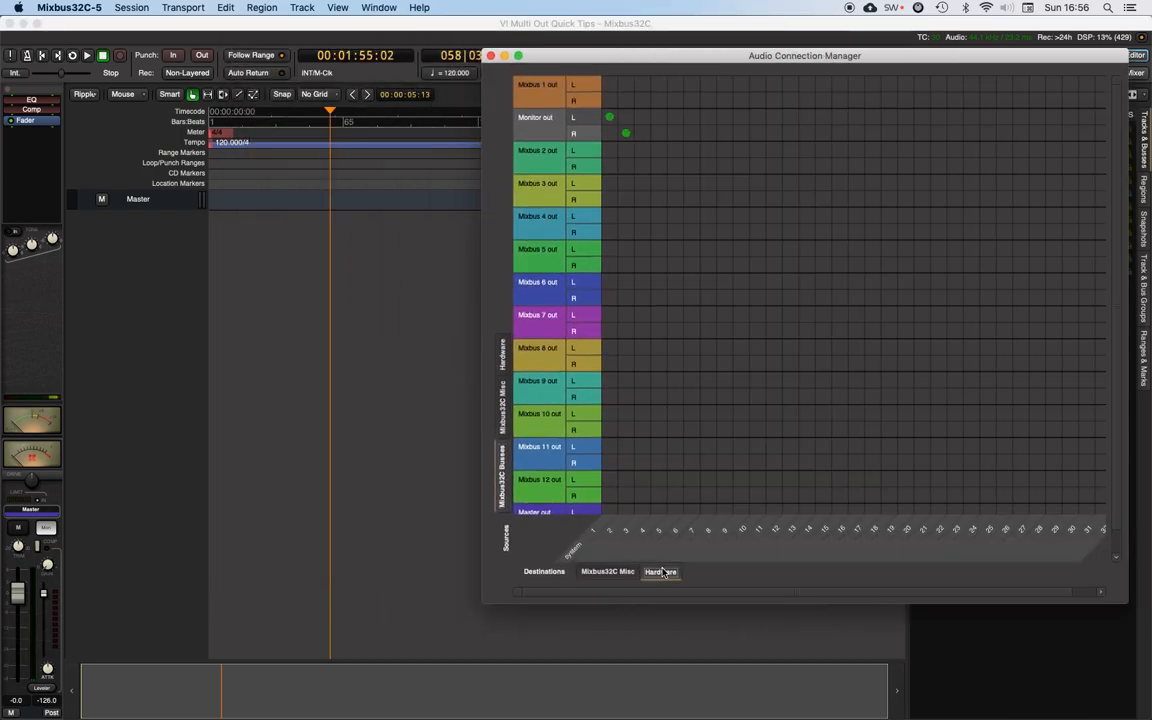
Step: Examine the Mixbus32C Misc and Hardware sources against the Hardware and Mixbus32C Misc destinations, and close the connection manager
left_click(505, 418)
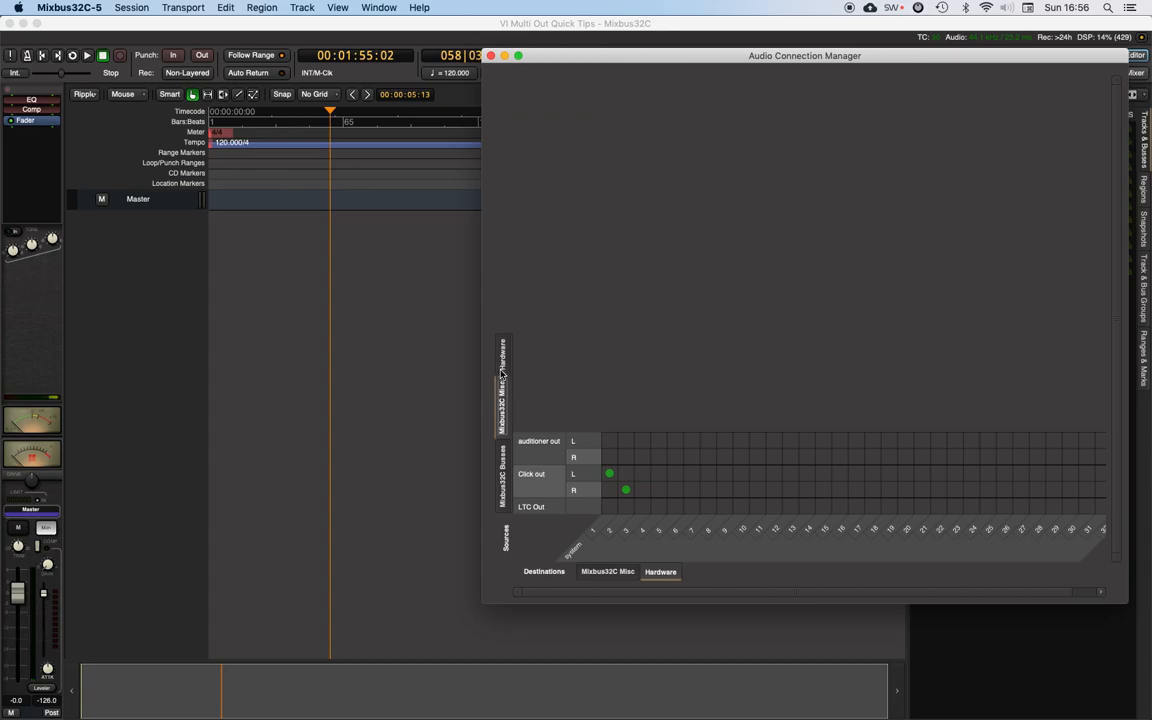
left_click(502, 357)
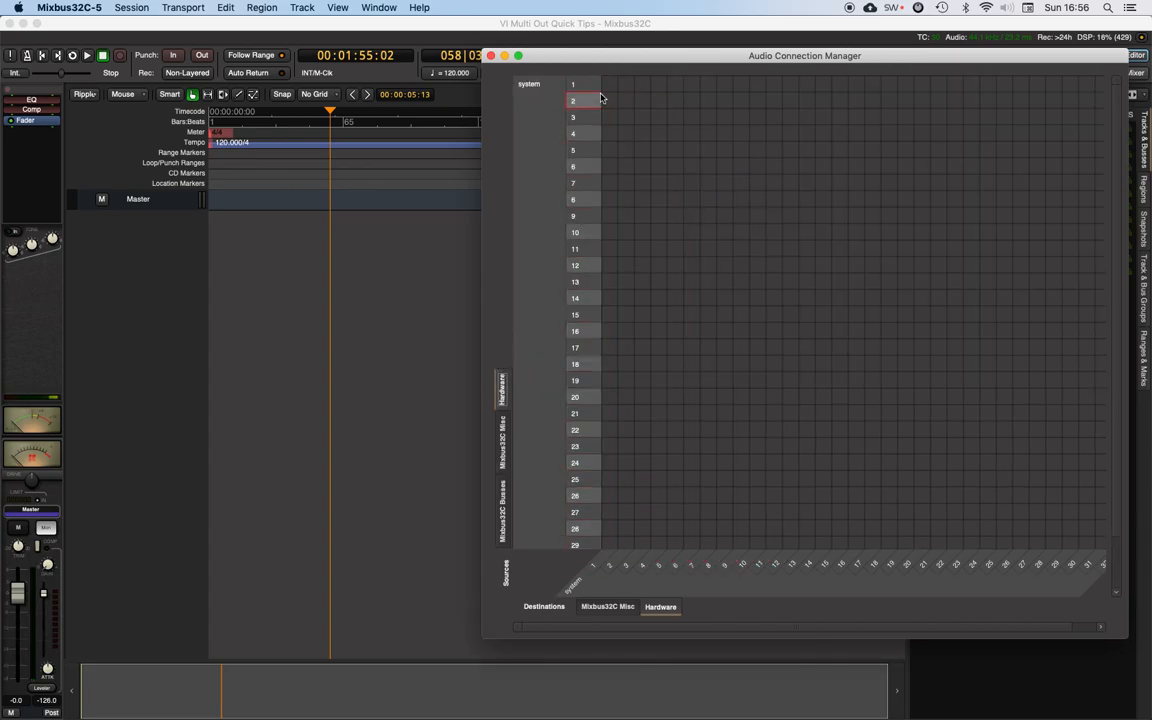
mouse_move(697, 172)
left_mouse_down()
mouse_move(854, 329)
mouse_move(682, 189)
mouse_move(691, 170)
left_mouse_up()
left_click(691, 170)
left_click(607, 606)
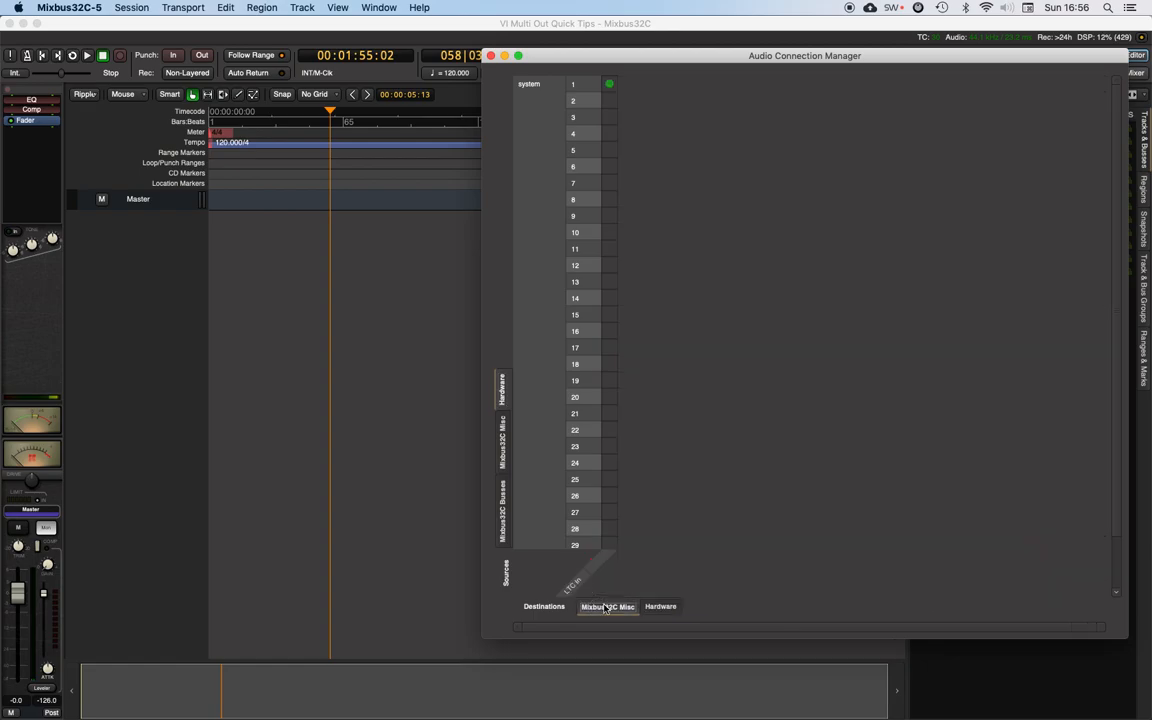
left_click(650, 609)
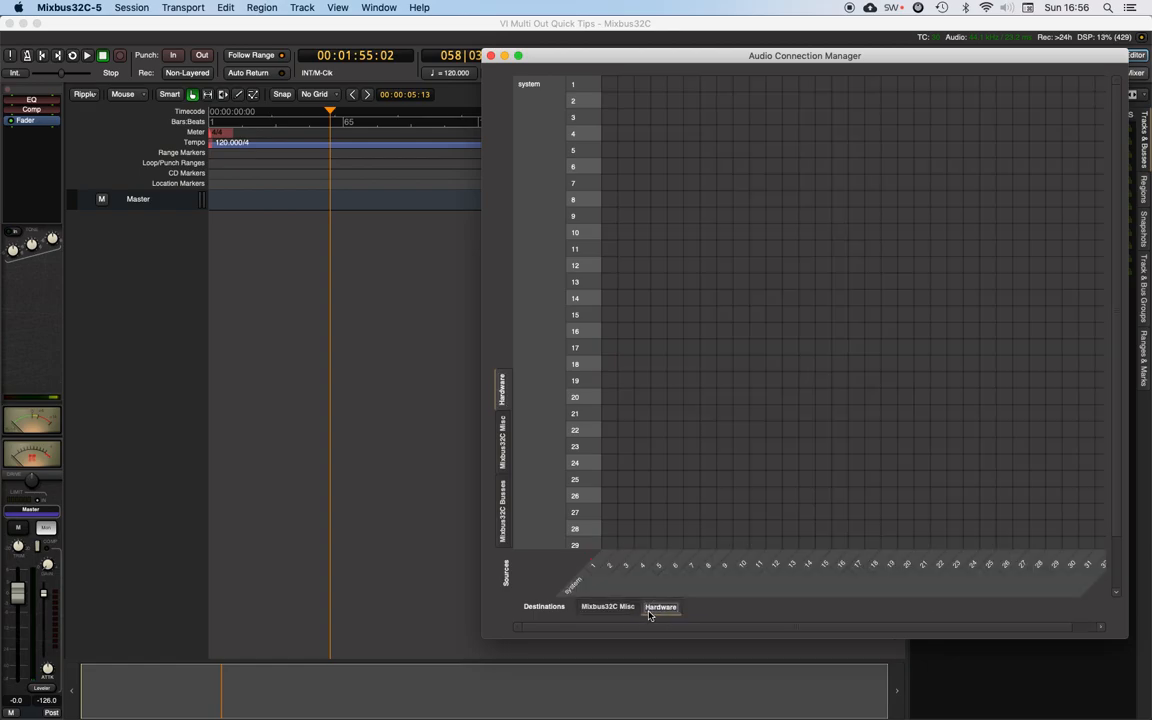
left_click(490, 55)
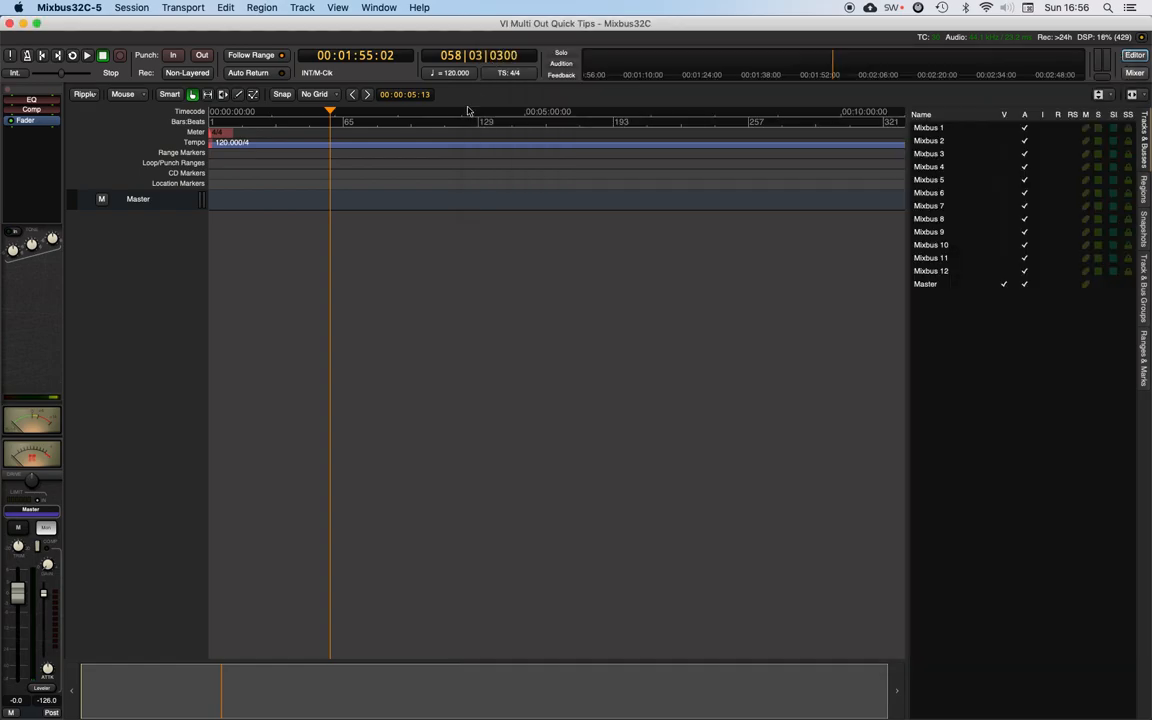
Step: Add one MIDI track named SD with Superior Drummer 3 (AU) as its instrument
double_click(367, 374)
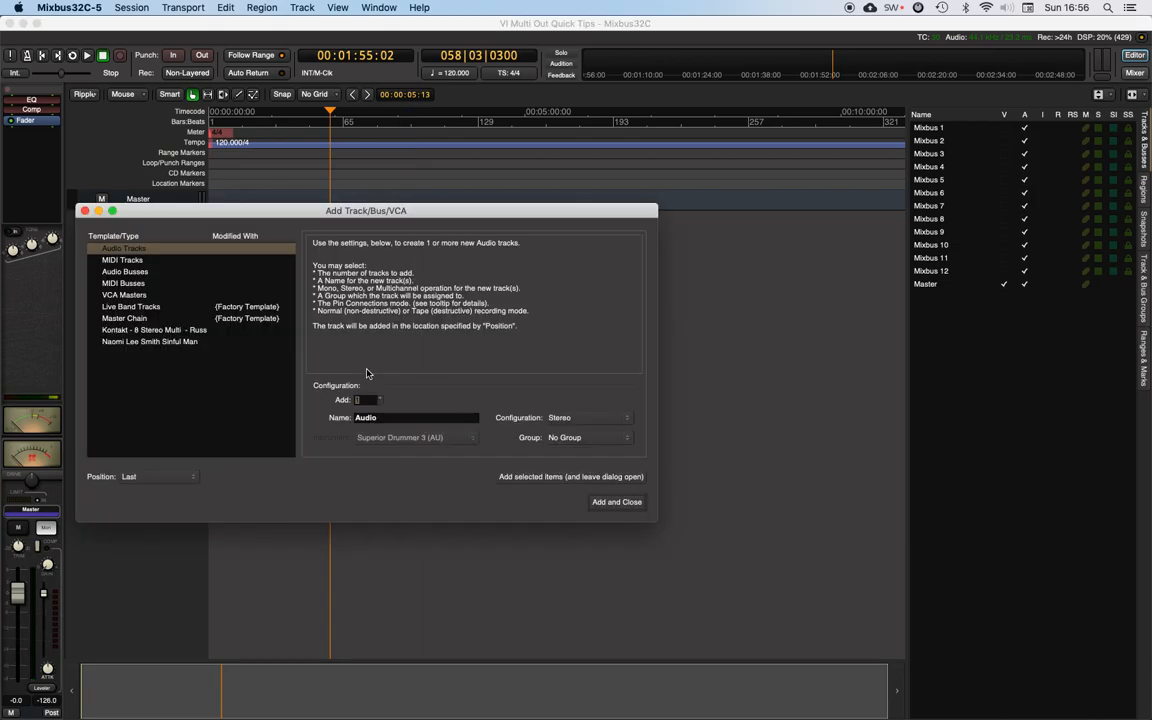
left_click(125, 260)
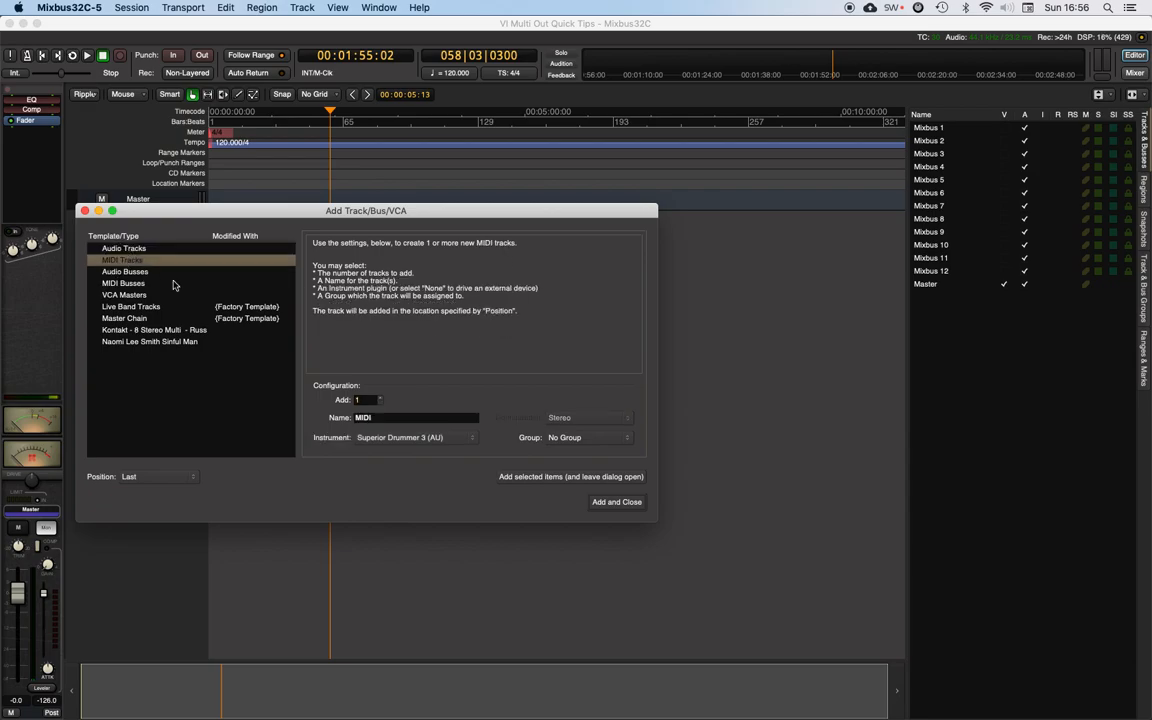
left_click(420, 418)
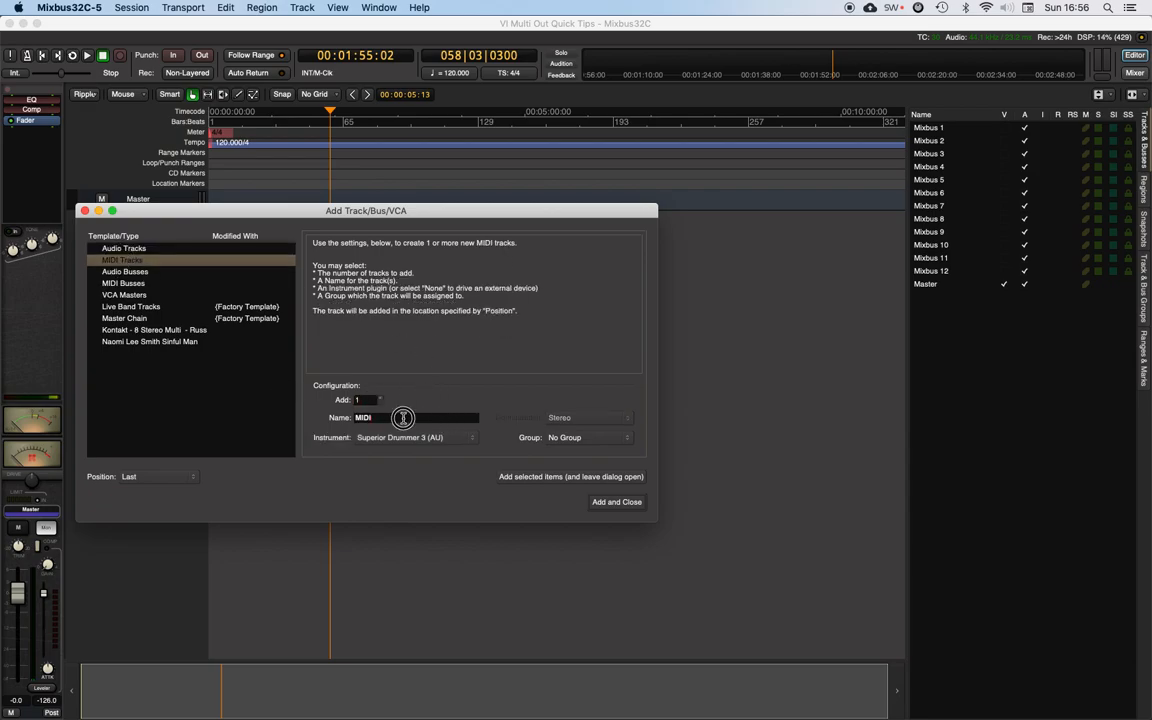
type("SD")
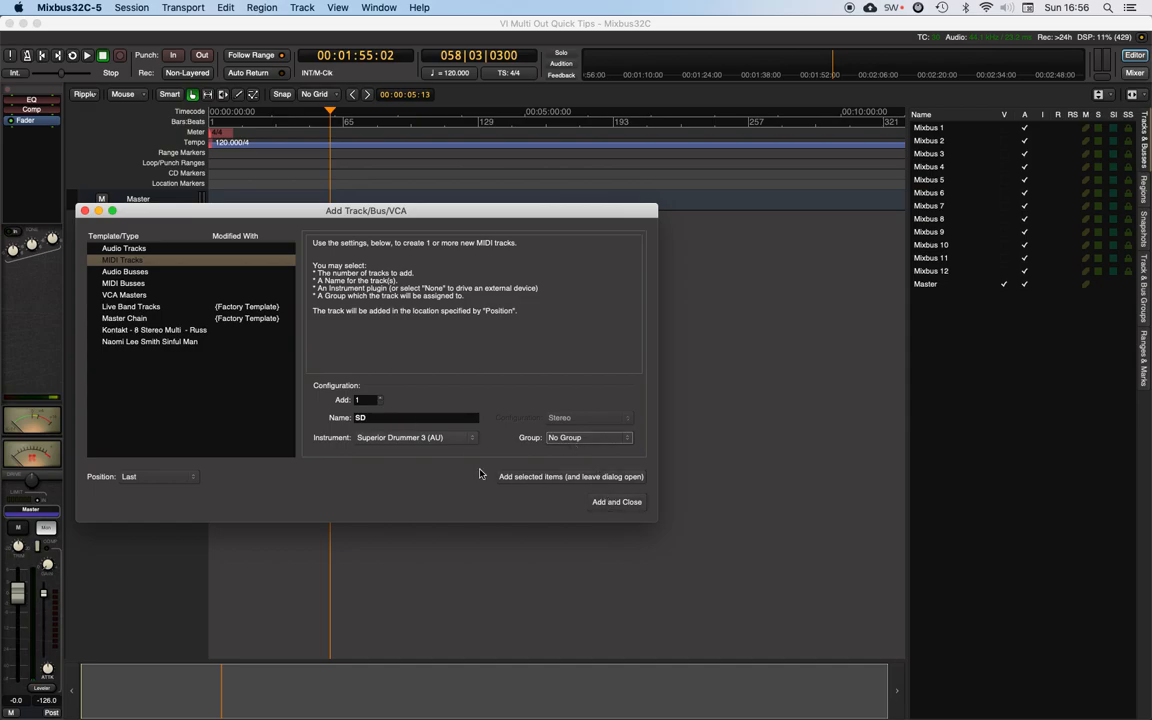
left_click(616, 501)
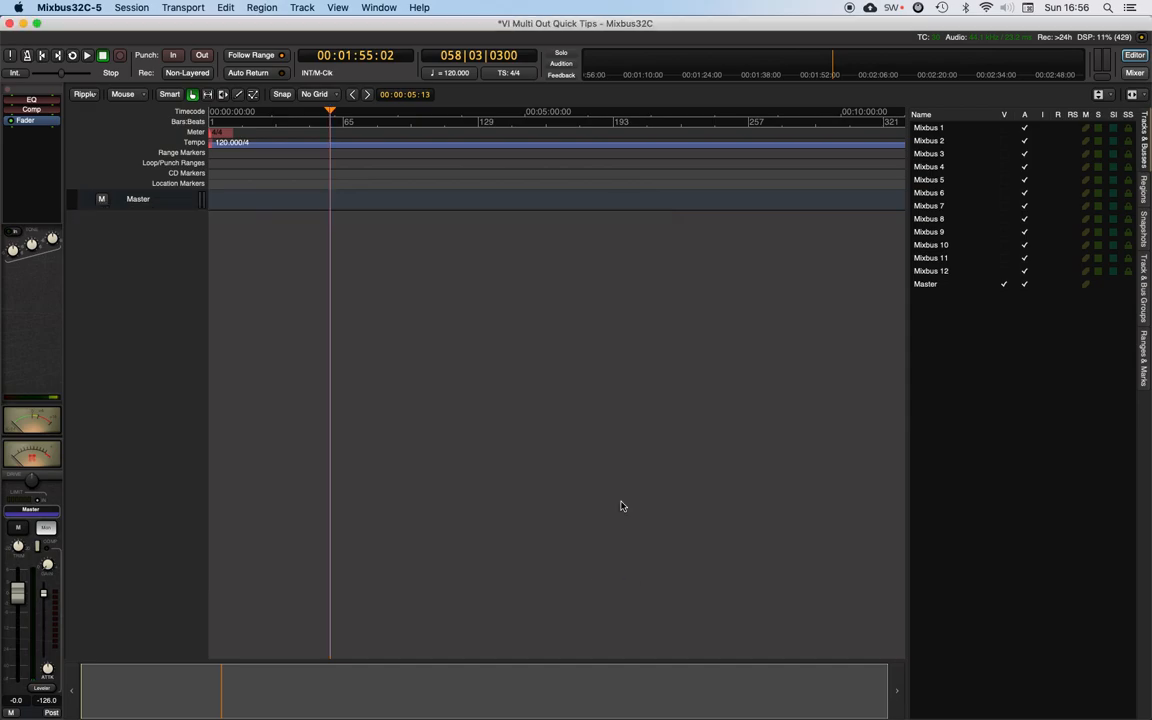
Step: Configure the Superior Drummer 3 plugin with 12 output channels and fan-out enabled, and add it
left_click(528, 357)
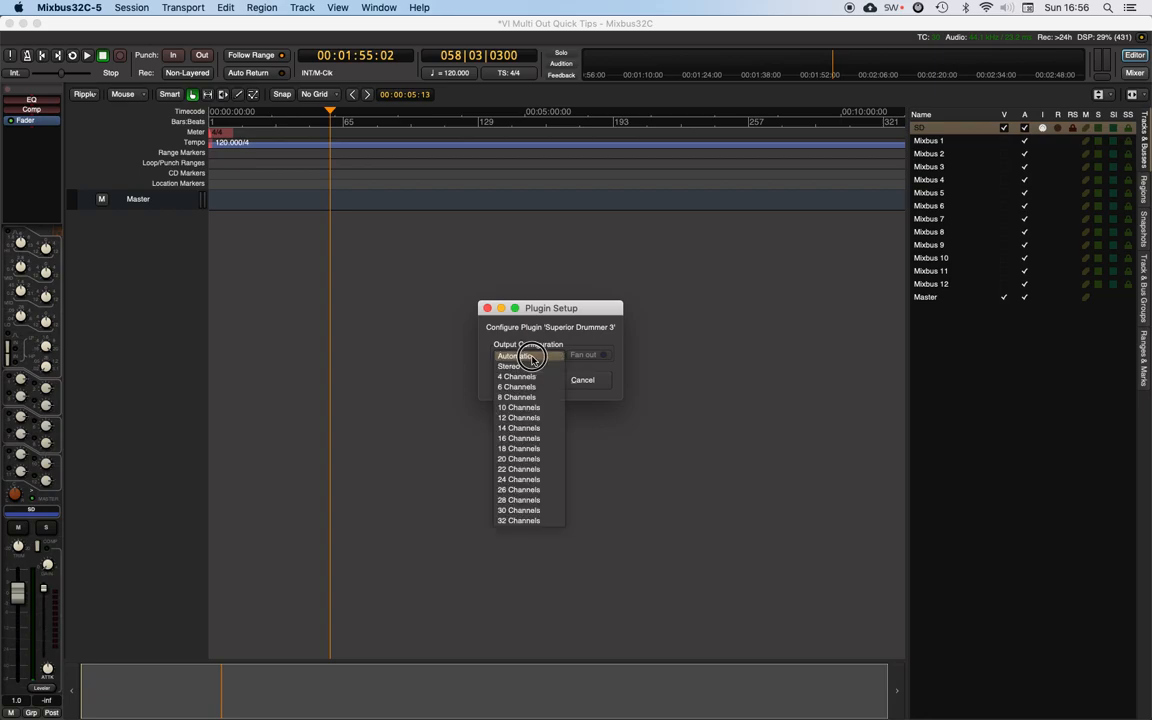
left_click(556, 418)
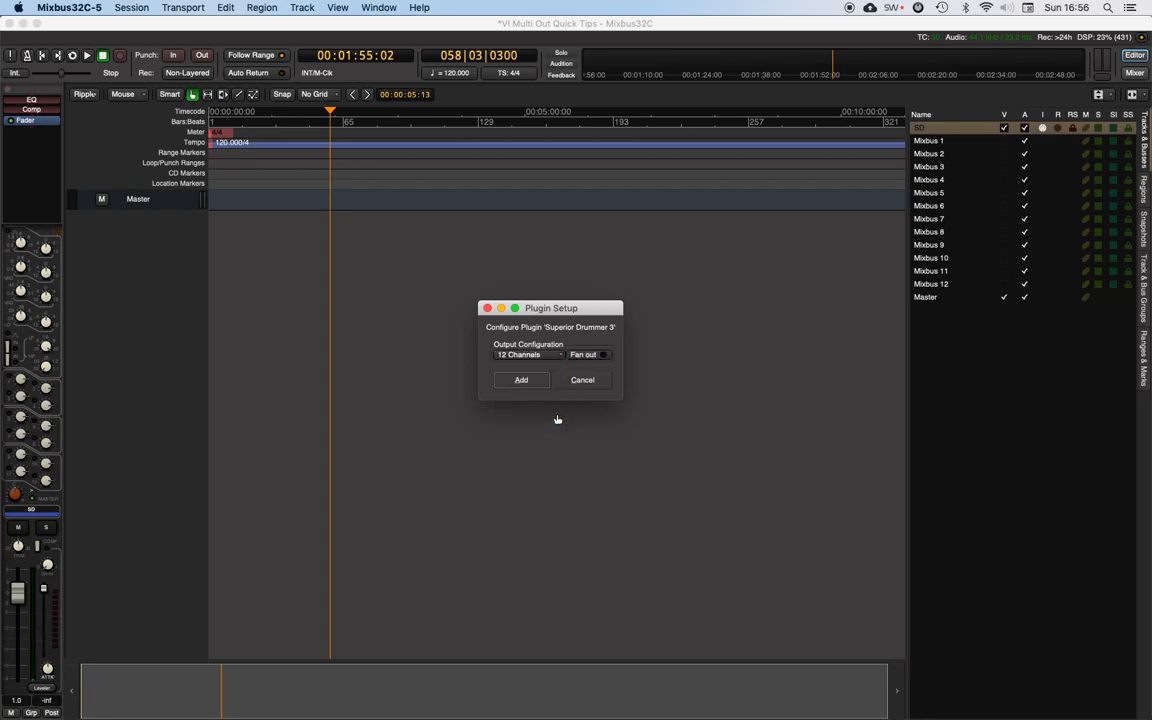
left_click(583, 357)
left_click(521, 381)
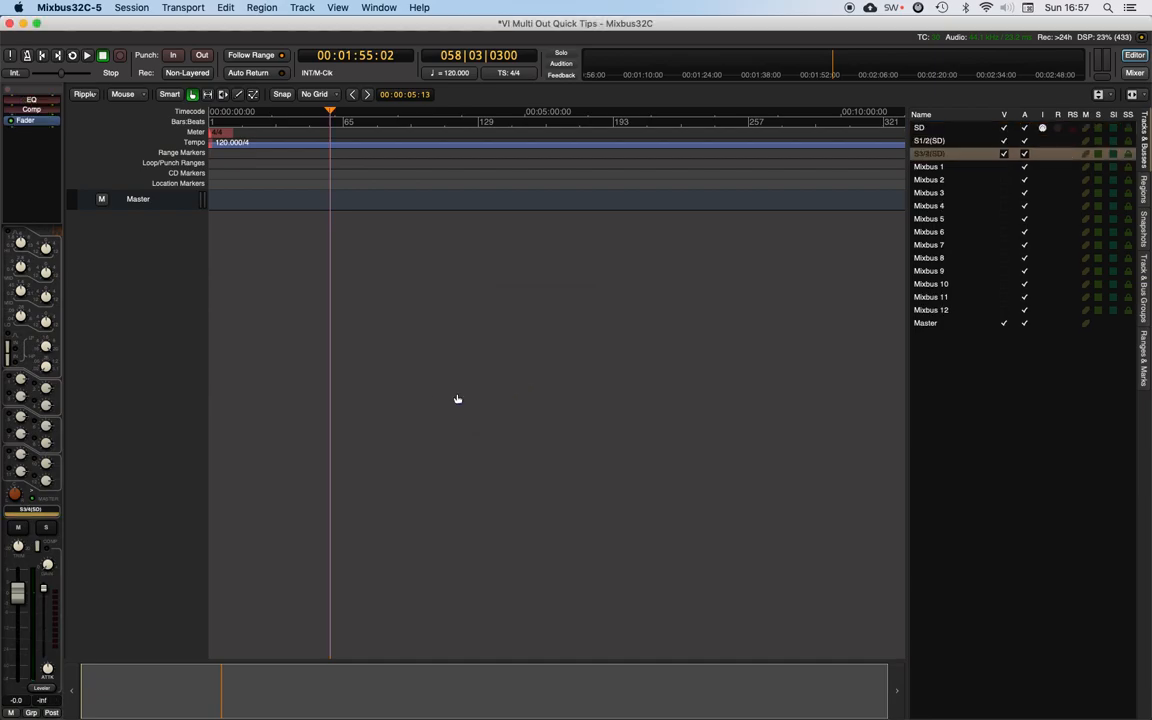
Step: Clear Superior Drummer 3's sound library warning in the mixer view and audition the tambourine
left_click(1134, 73)
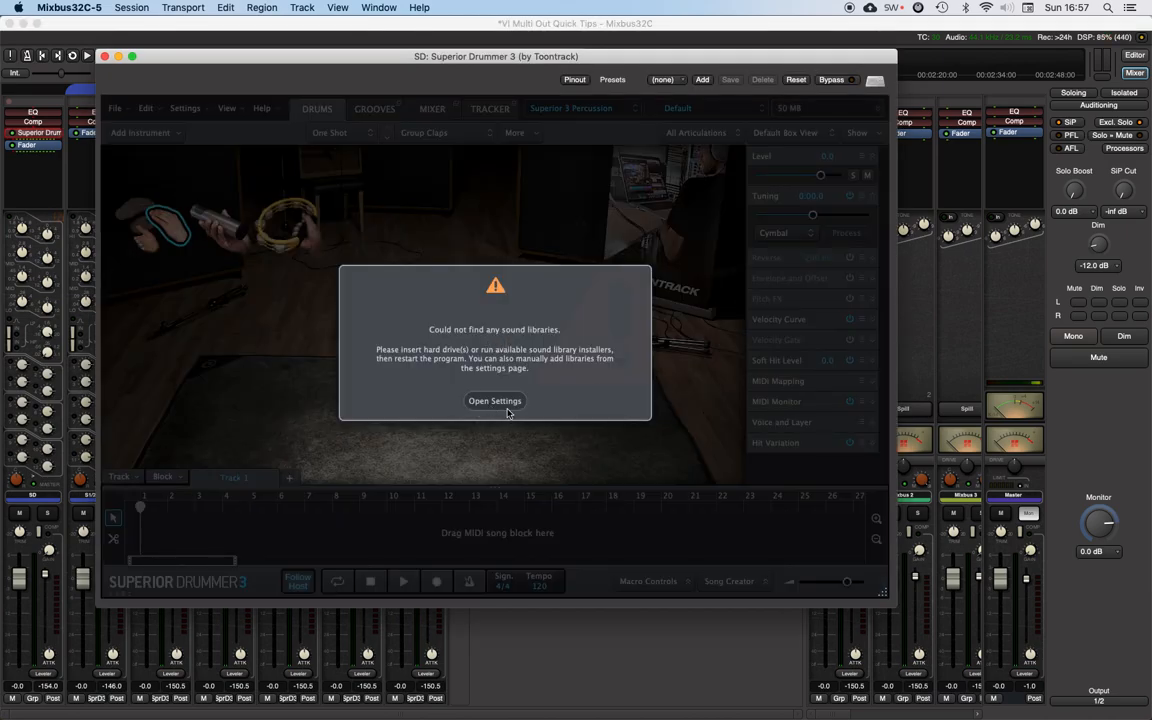
left_click(492, 398)
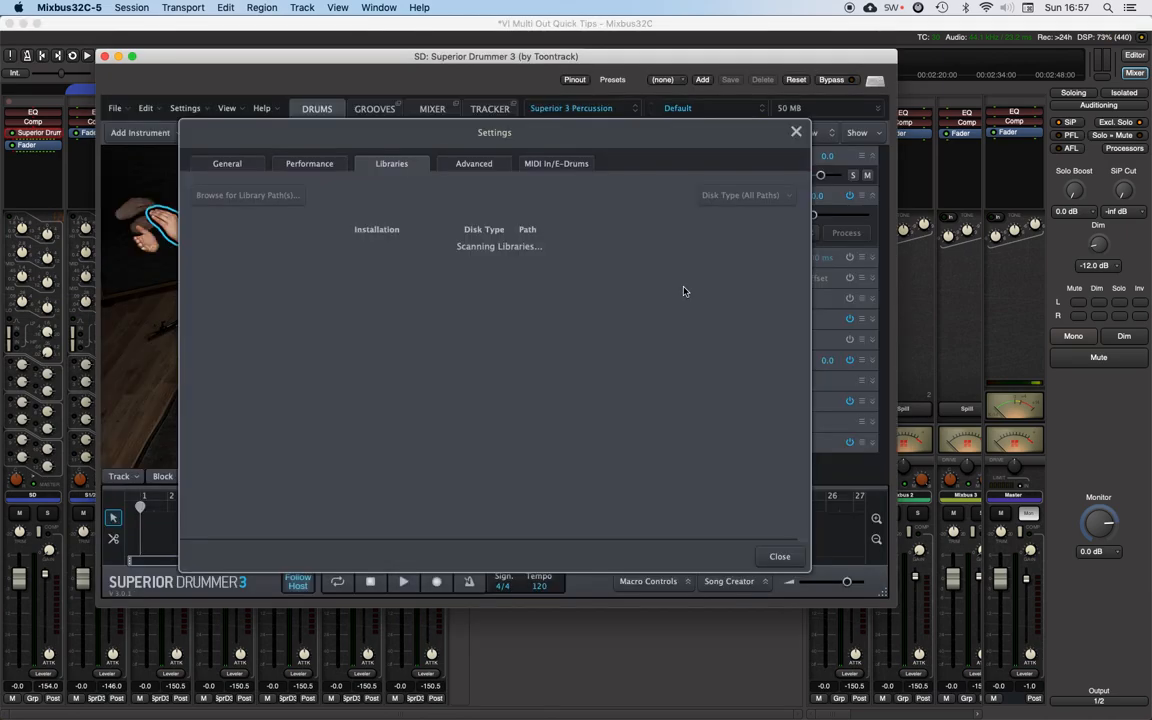
left_click(797, 131)
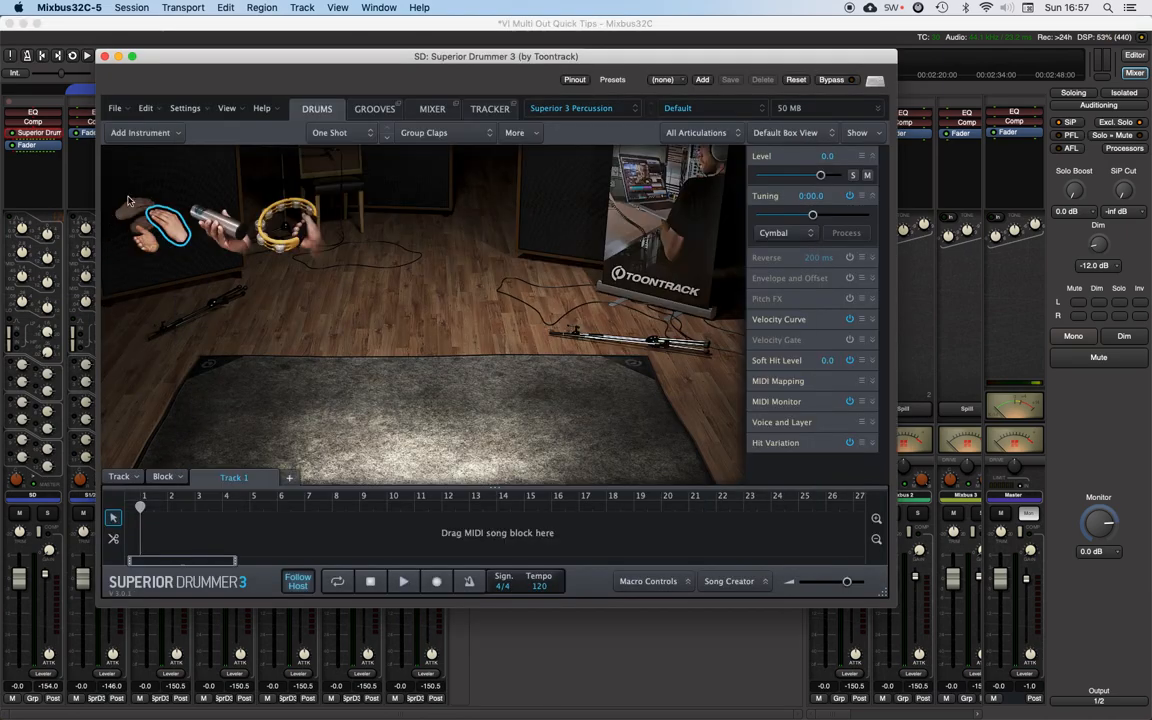
left_click(291, 240)
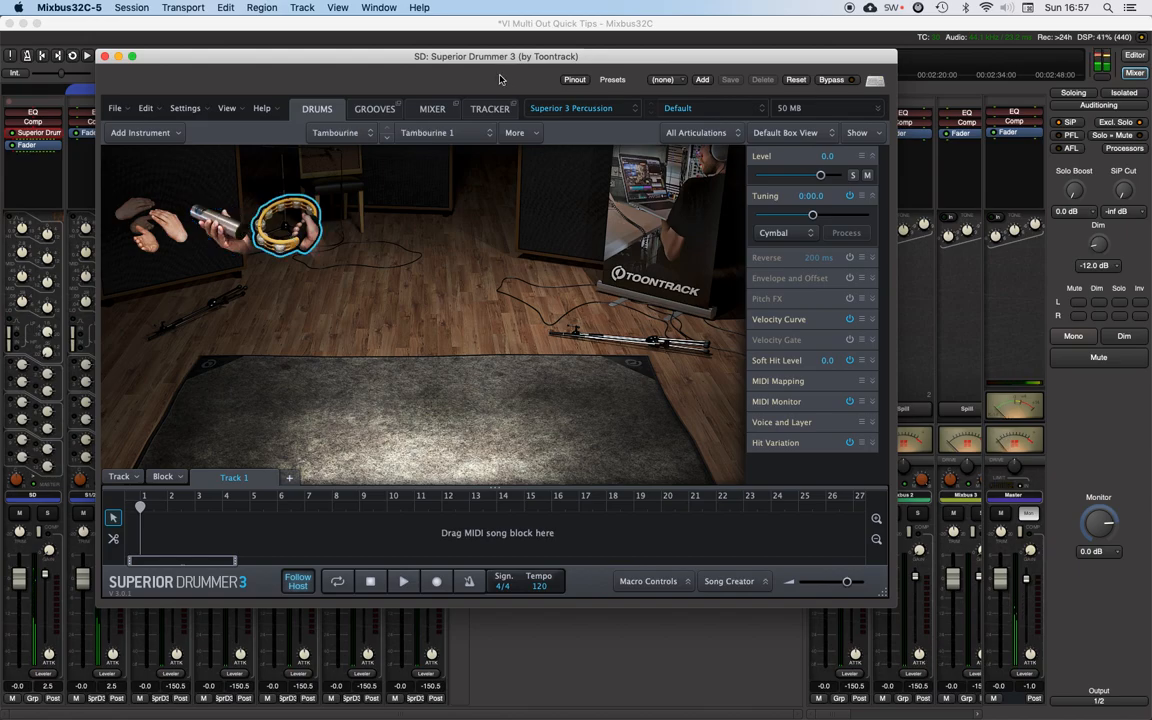
left_click_drag(707, 57, 863, 62)
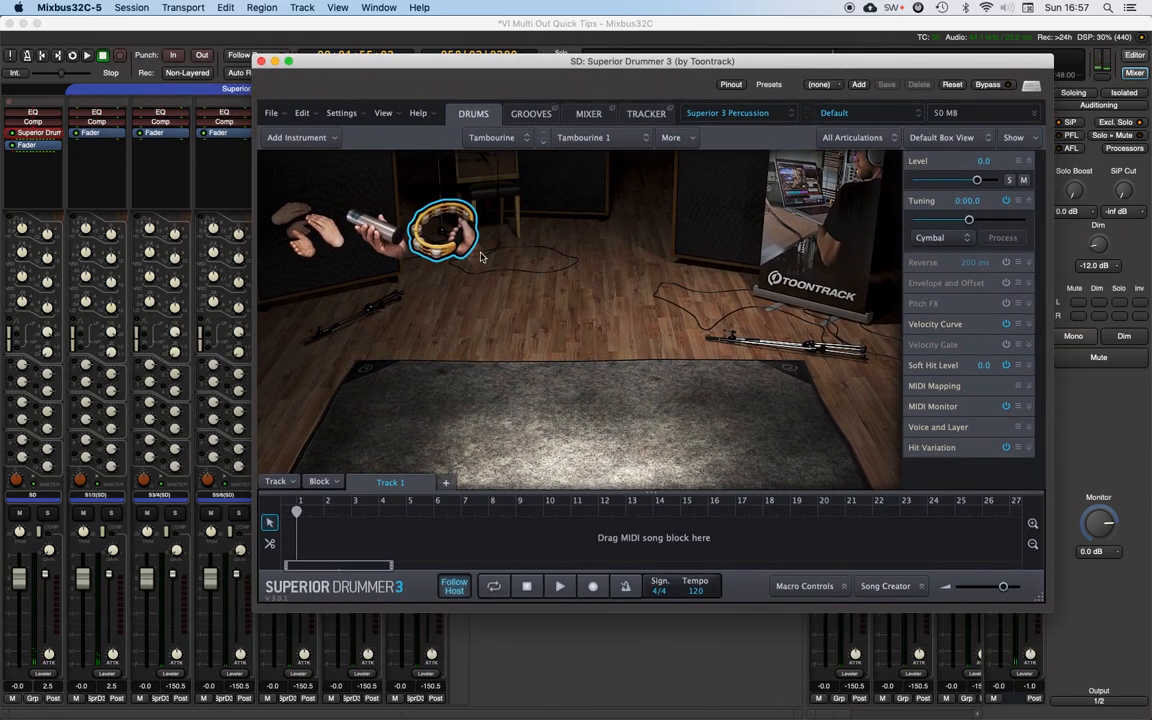
Step: Route the One Shot and One Shot OH channels to Out 3/4 in Superior Drummer's mixer
left_click(588, 113)
left_click(348, 404)
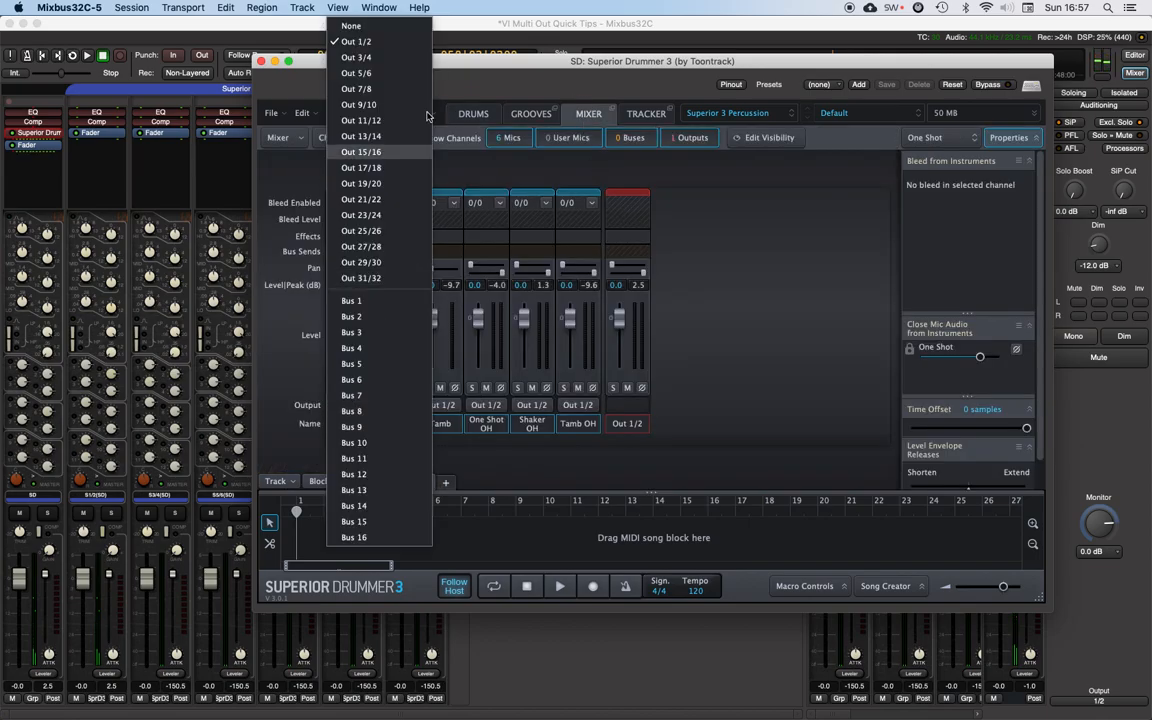
left_click(360, 57)
left_click(478, 404)
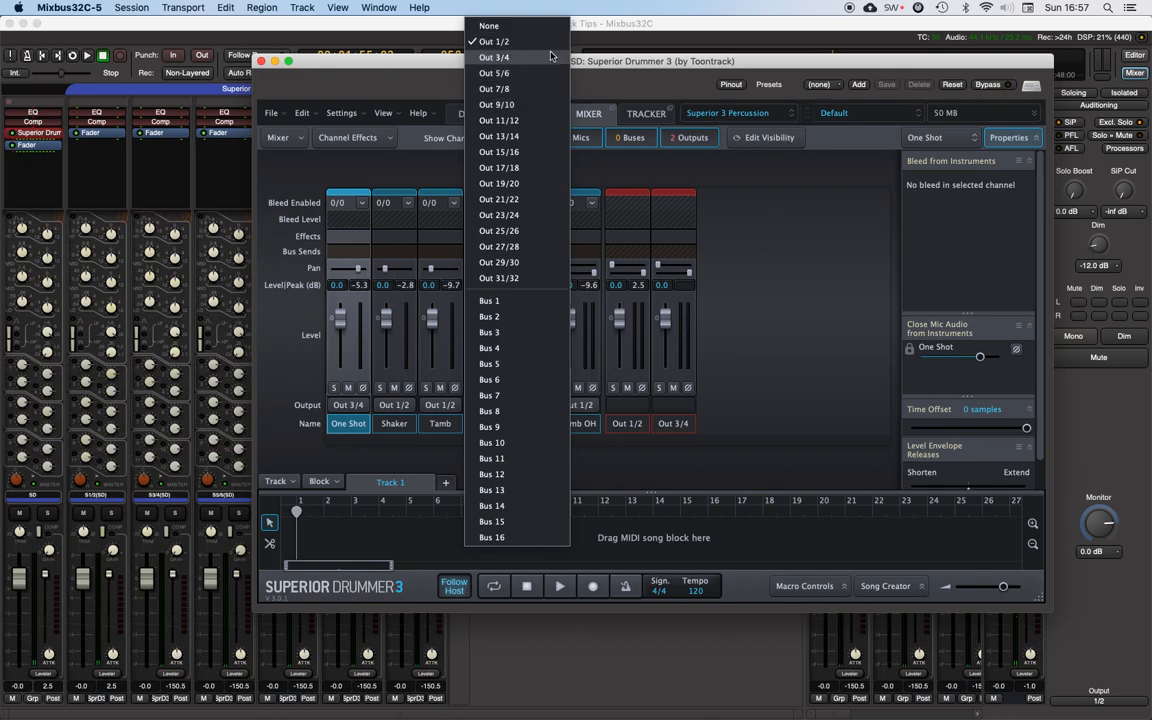
left_click(500, 57)
Step: Route the Shaker and Shaker OH channels to Out 5/6 in Superior Drummer's mixer
left_click(394, 404)
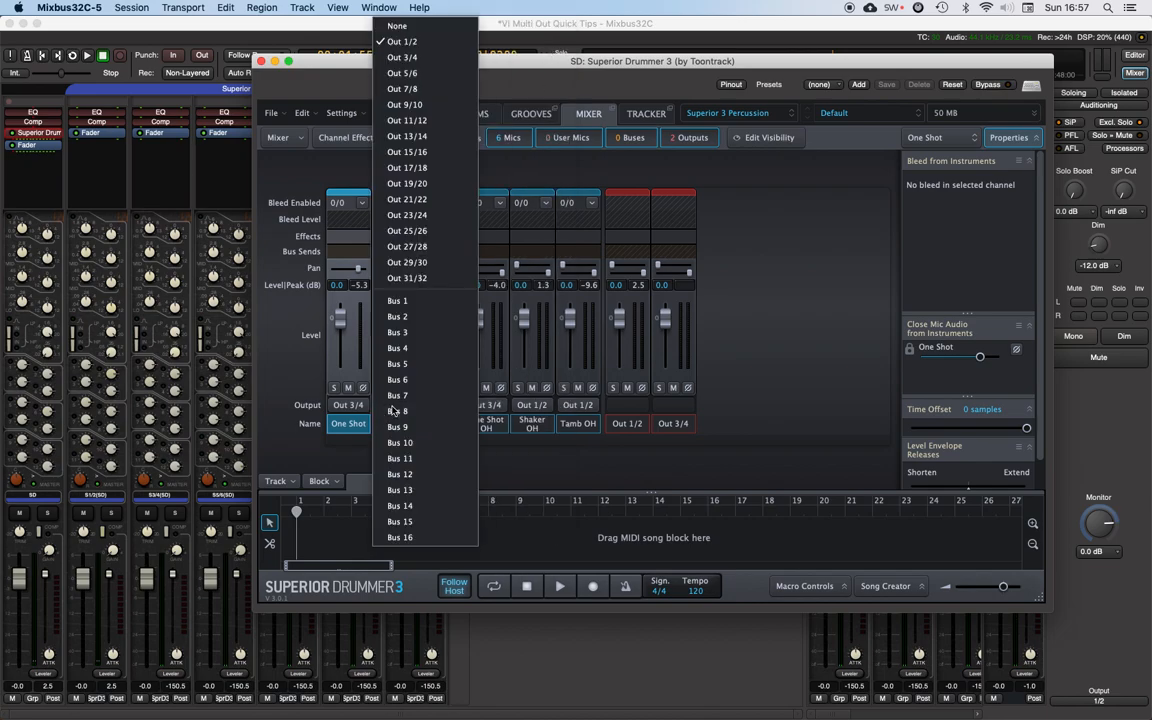
left_click(420, 73)
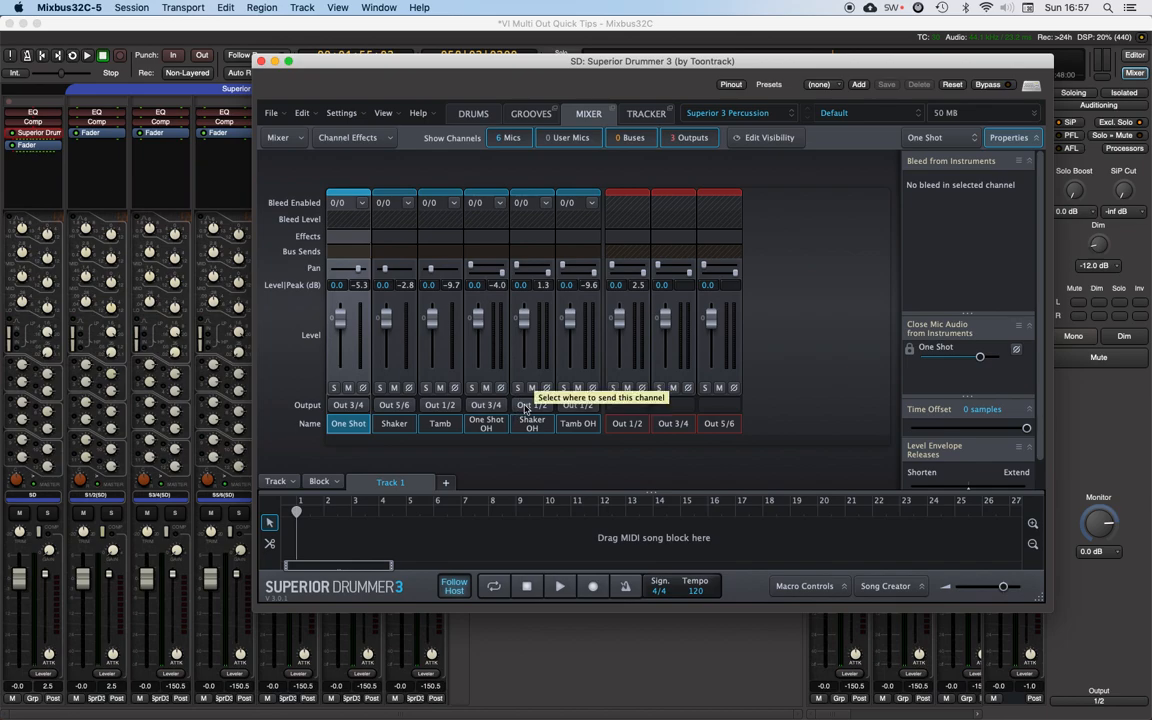
left_click(526, 405)
left_click(545, 77)
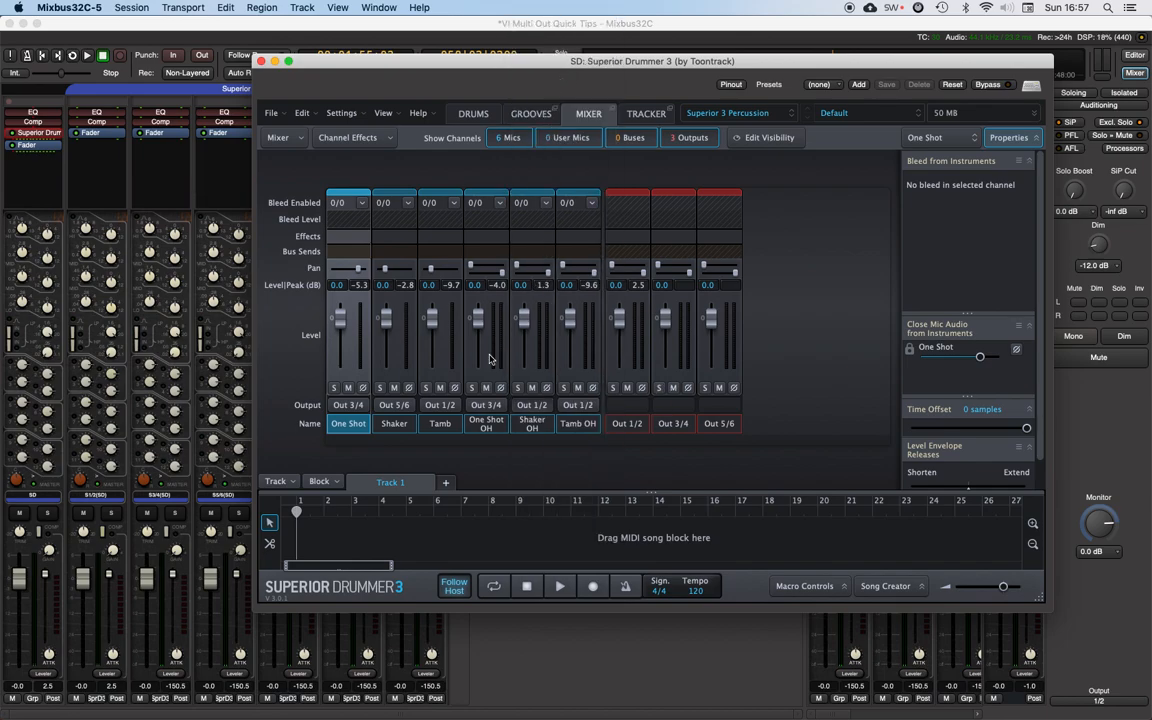
Step: Route the Tamb and Tamb OH channels to Out 7/8 in Superior Drummer's mixer
left_click(442, 404)
left_click(430, 94)
left_click(578, 405)
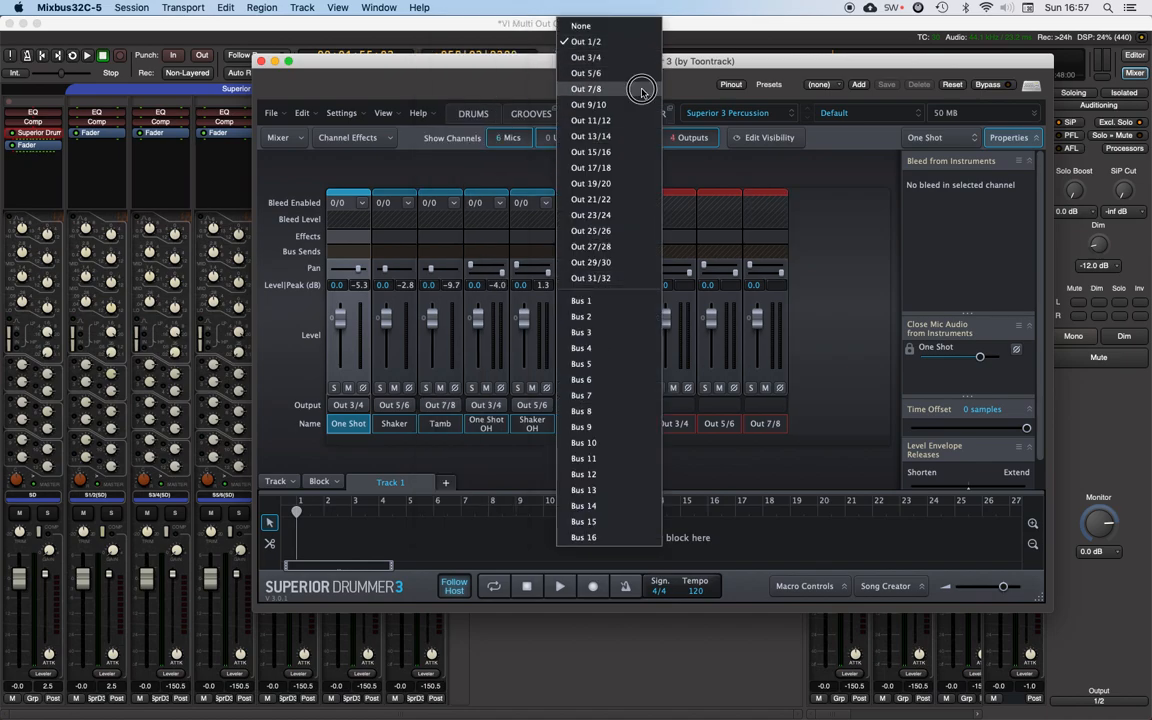
left_click(640, 90)
Step: Audition the group claps, shaker and tambourine in the drum view, keeping the host mixer's channel meters in sight
left_click(468, 115)
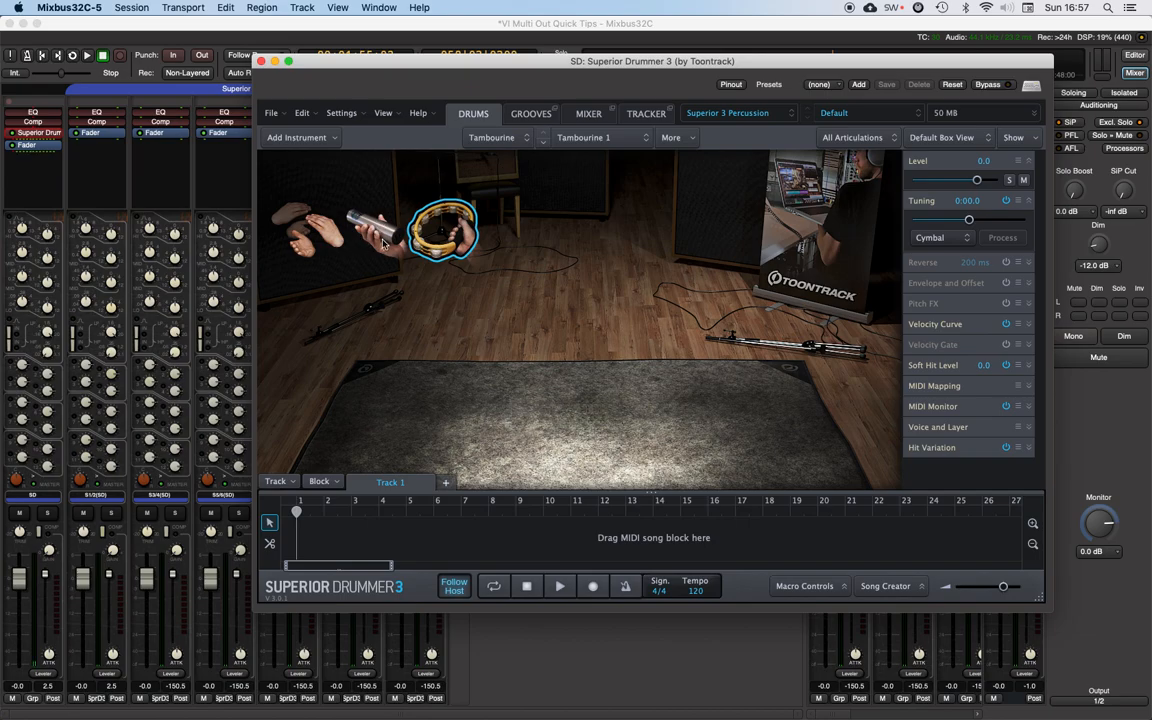
left_click(320, 226)
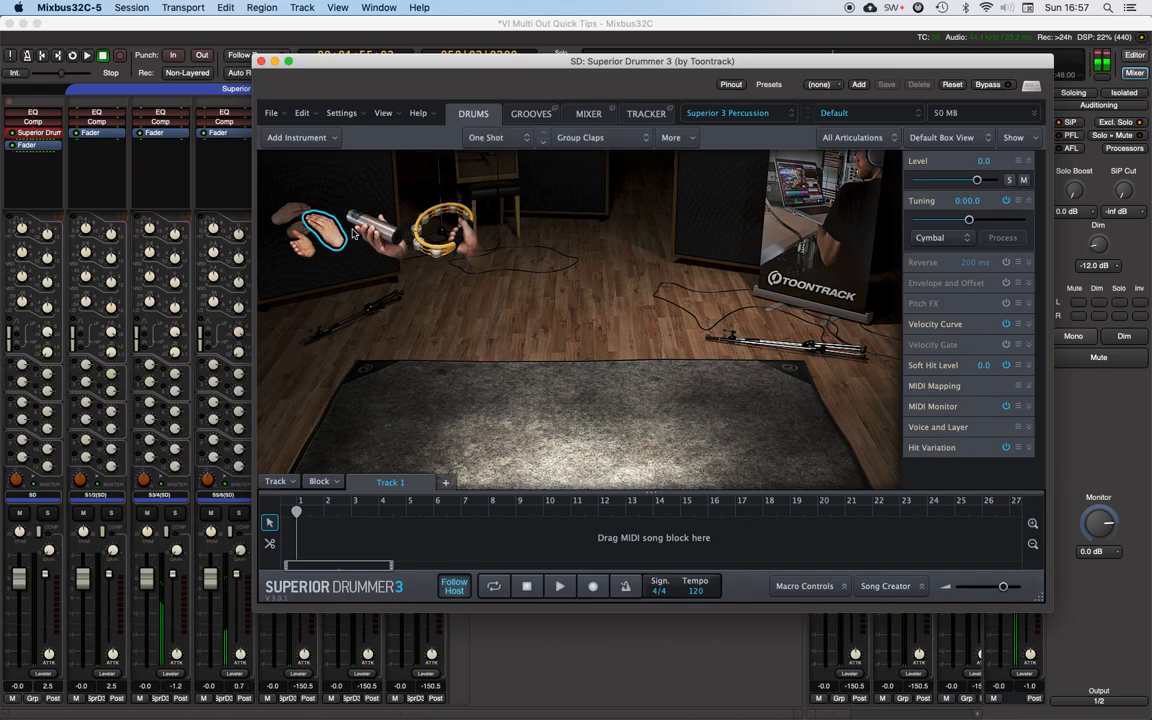
left_click(366, 224)
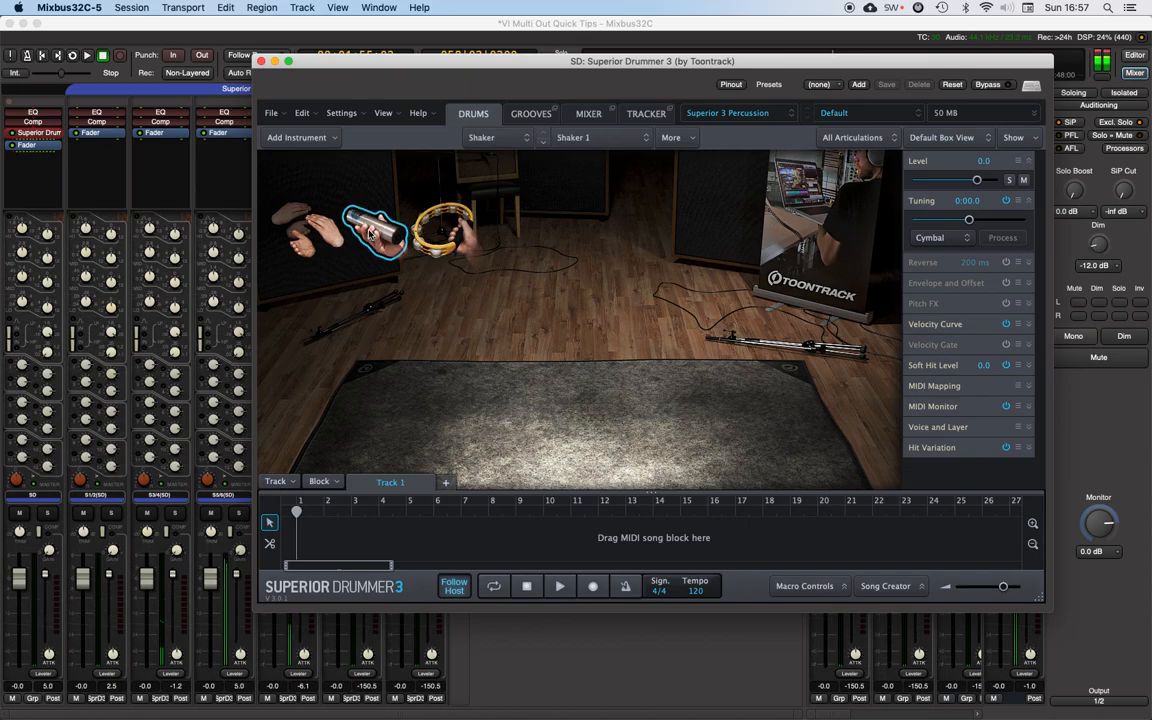
left_click(322, 228)
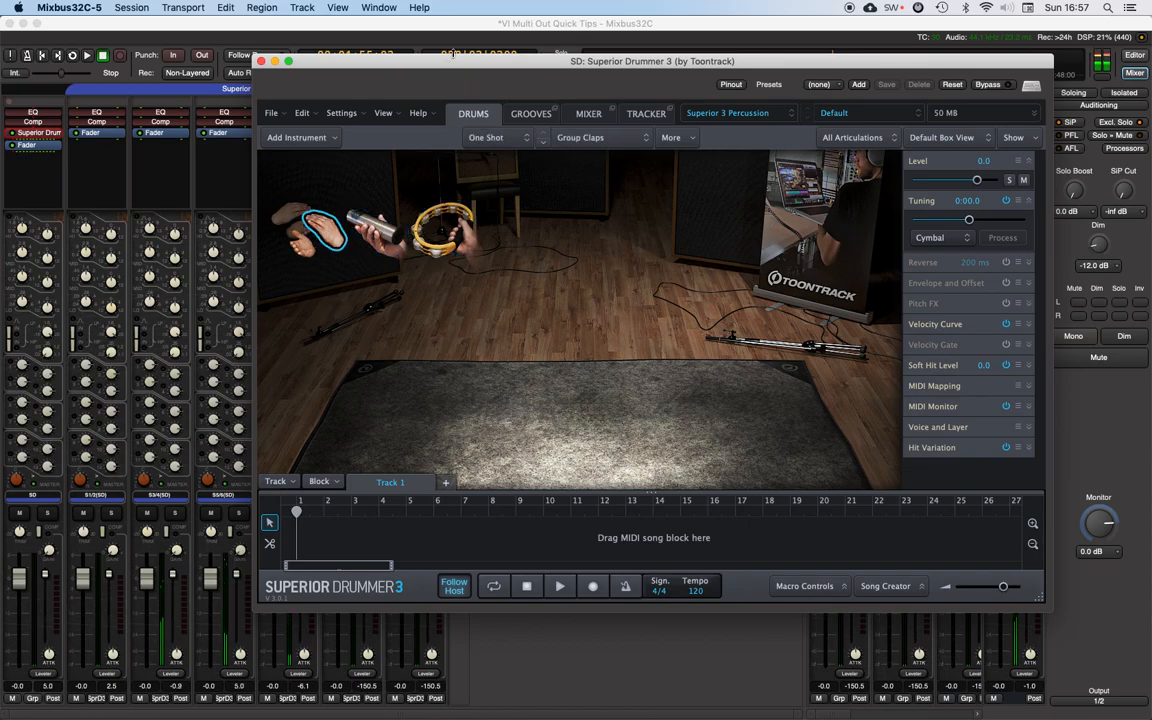
left_click_drag(453, 56, 623, 68)
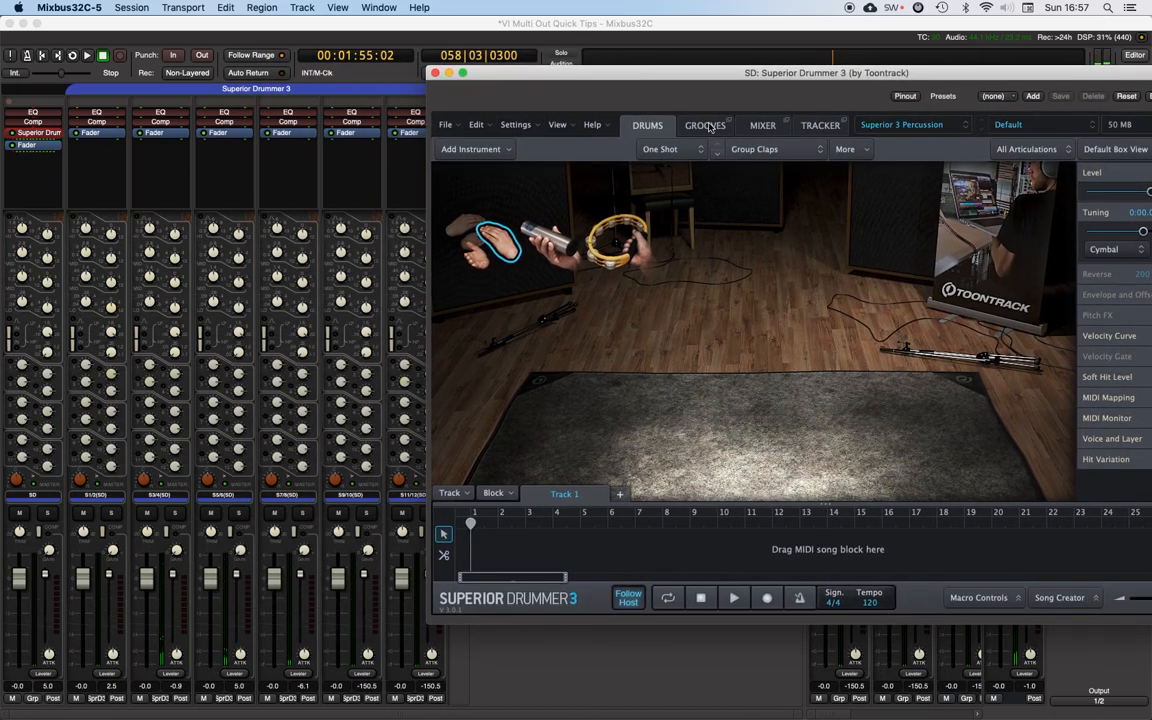
left_click(610, 257)
left_click(549, 244)
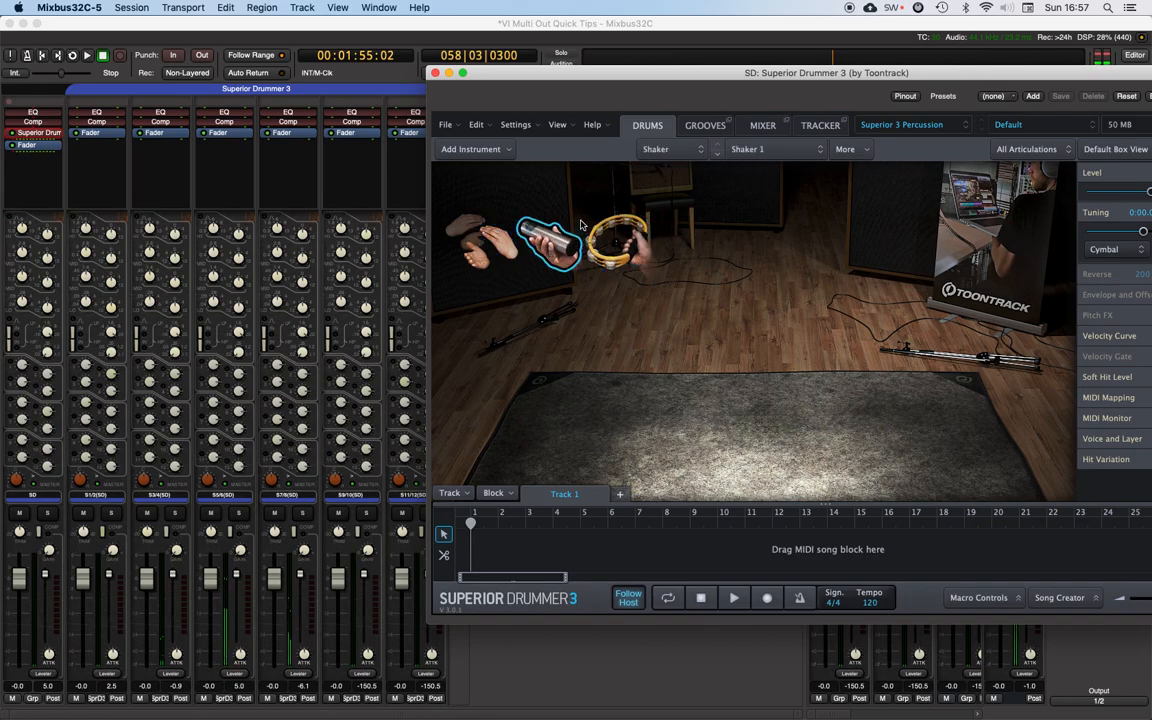
Step: Lower the S5/6(SD) fader to -7.1 dB and switch the S3/4(SD) dynamics to Limiter with a threshold of about -24.8 dB
left_click_drag(211, 586, 213, 612)
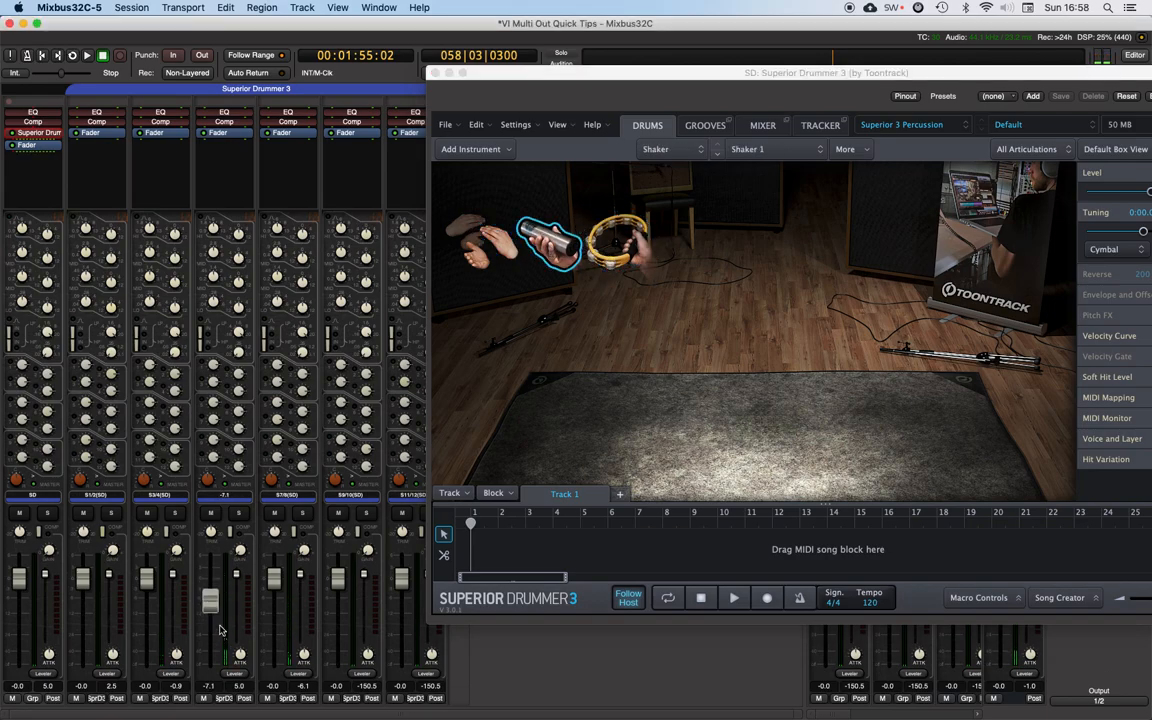
left_click_drag(172, 575, 174, 691)
left_click(171, 676)
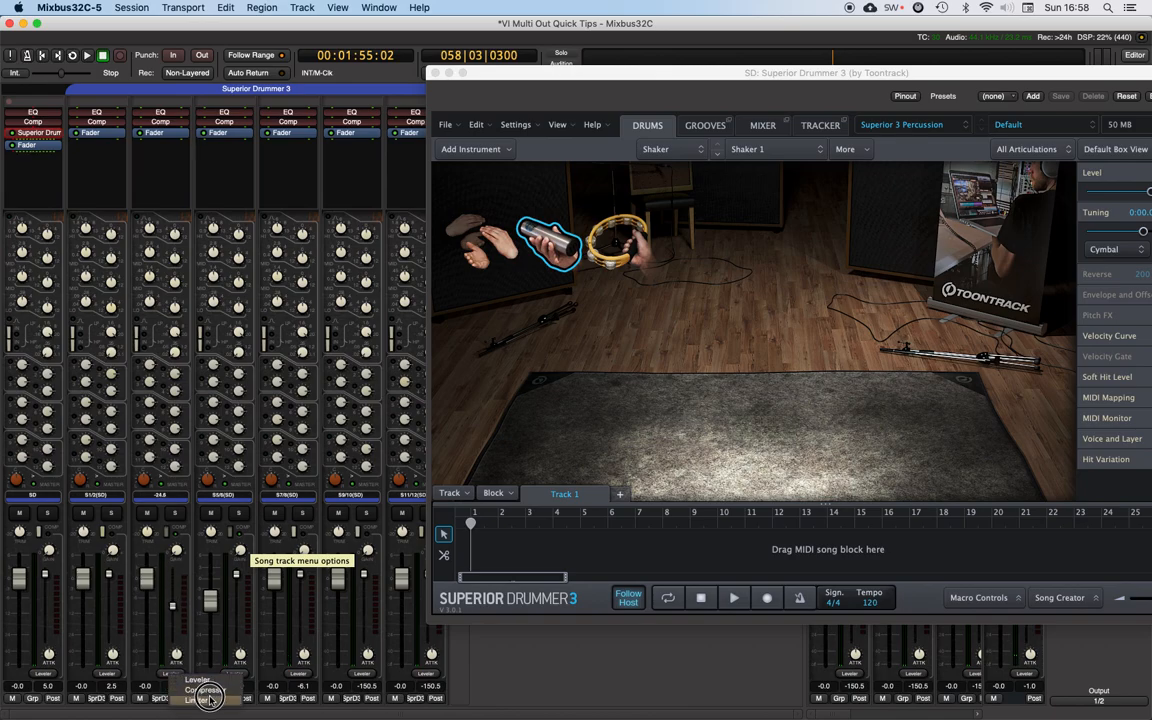
left_click(198, 689)
left_click(440, 216)
left_click(497, 247)
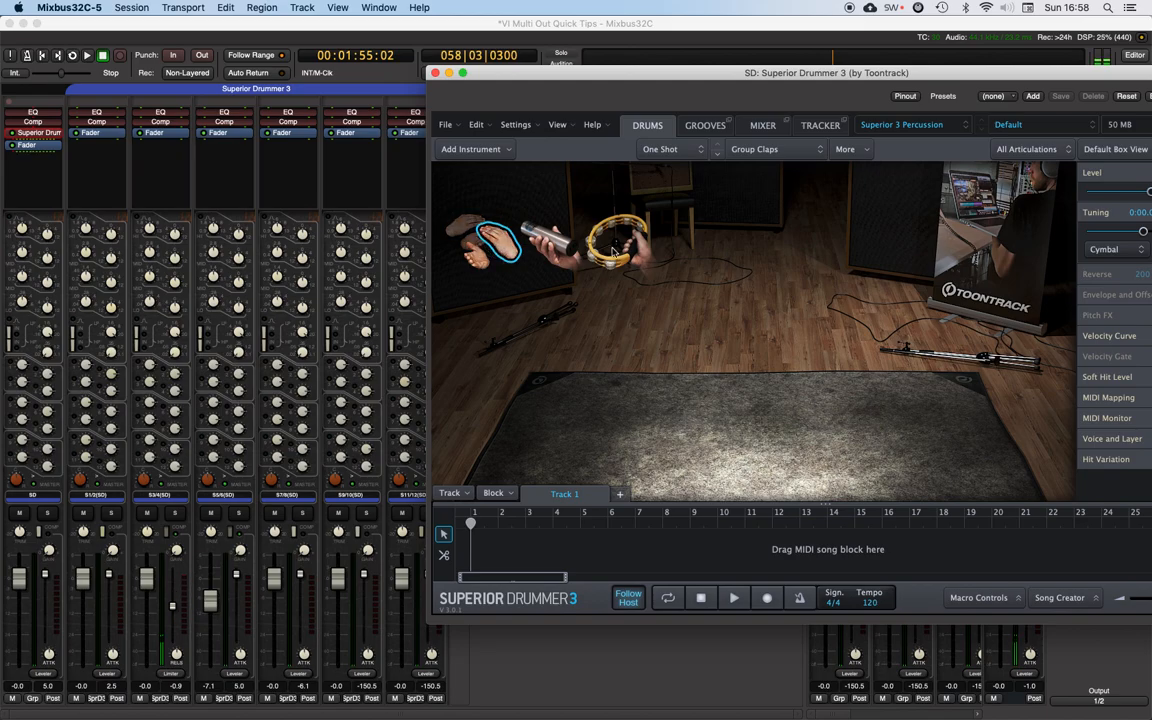
Step: Start adding six stereo audio tracks named SD Prints, keeping the empty mixer area clear of the instrument window
left_click_drag(488, 77, 705, 207)
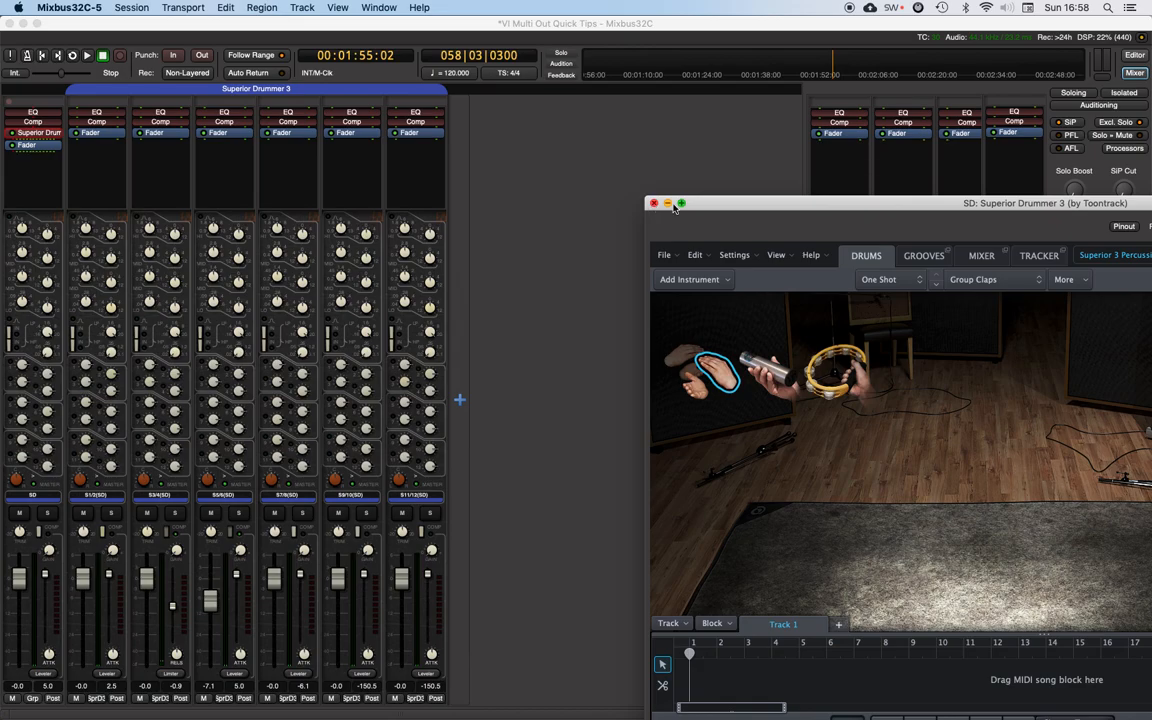
left_click_drag(718, 197, 808, 480)
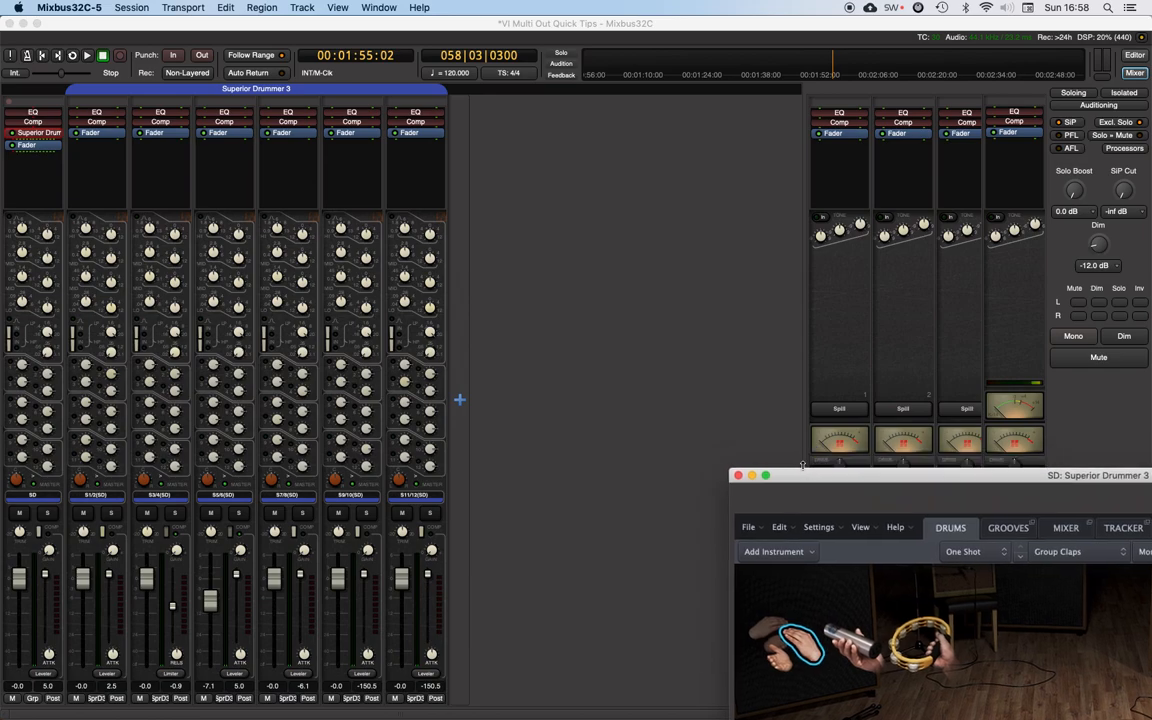
left_click(625, 418)
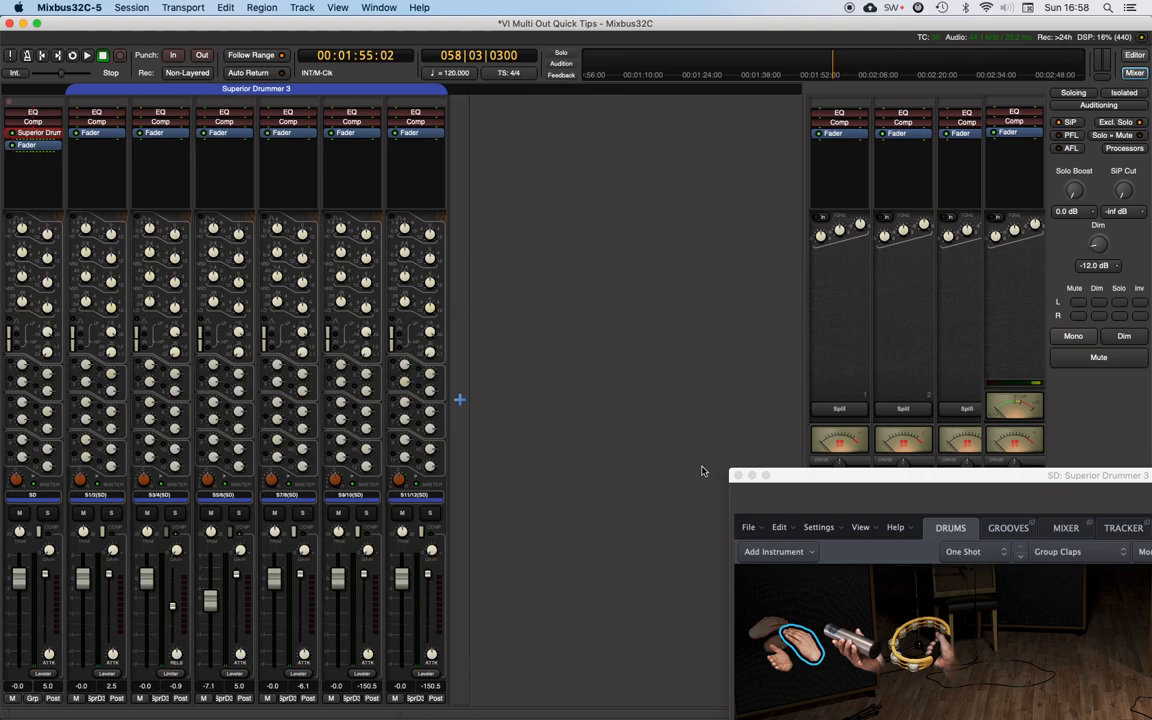
double_click(655, 445)
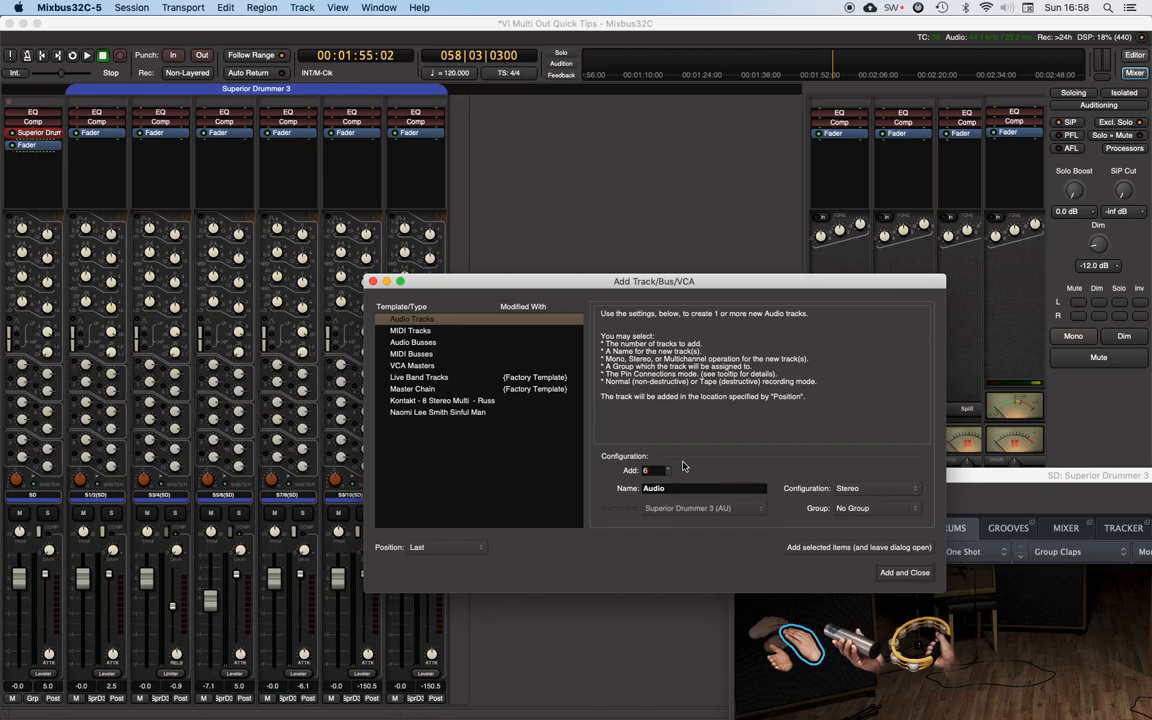
key("Tab")
type("SD Printa")
key("BackSpace")
type("s")
Step: Assign the new tracks to a new group named SD Prints, create them and close the Superior Drummer window
key("Up")
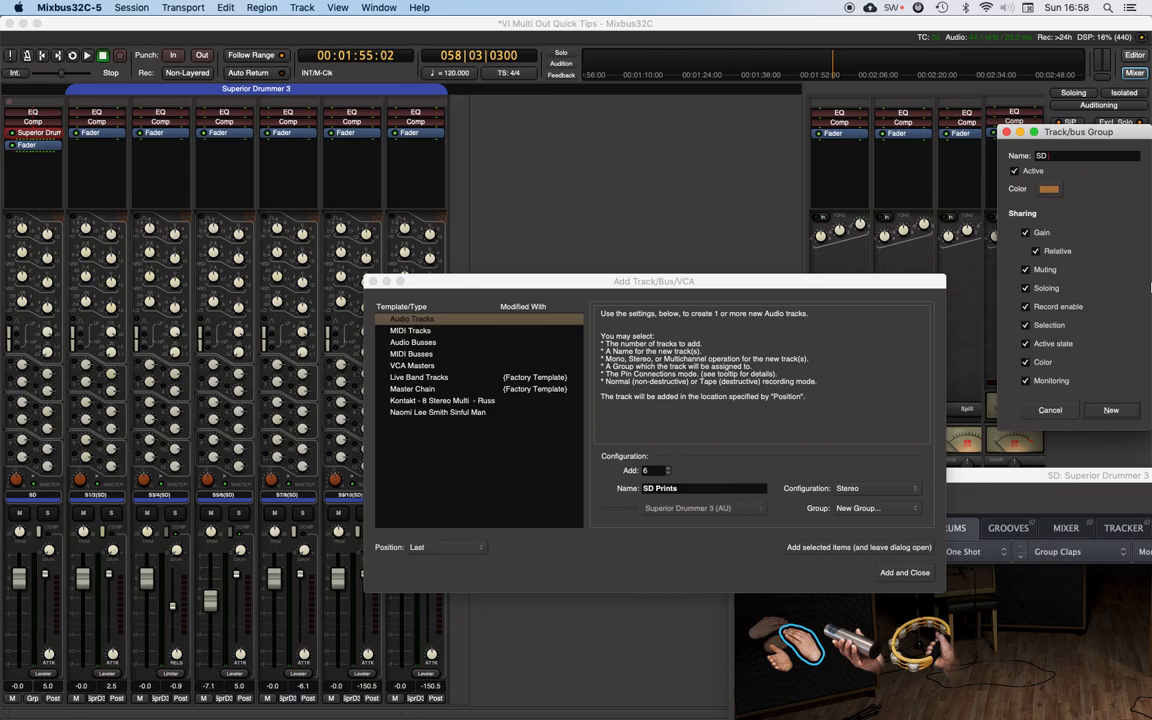
key("Return")
left_click(1049, 410)
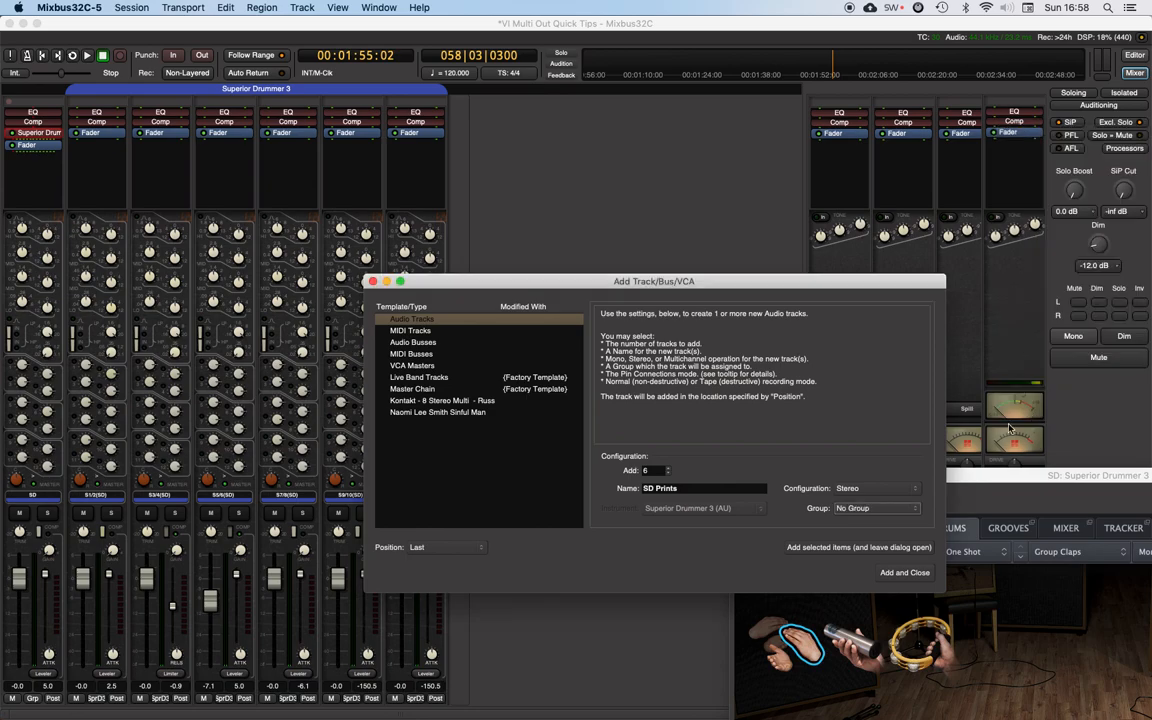
left_click(899, 512)
left_click(870, 522)
left_click(905, 572)
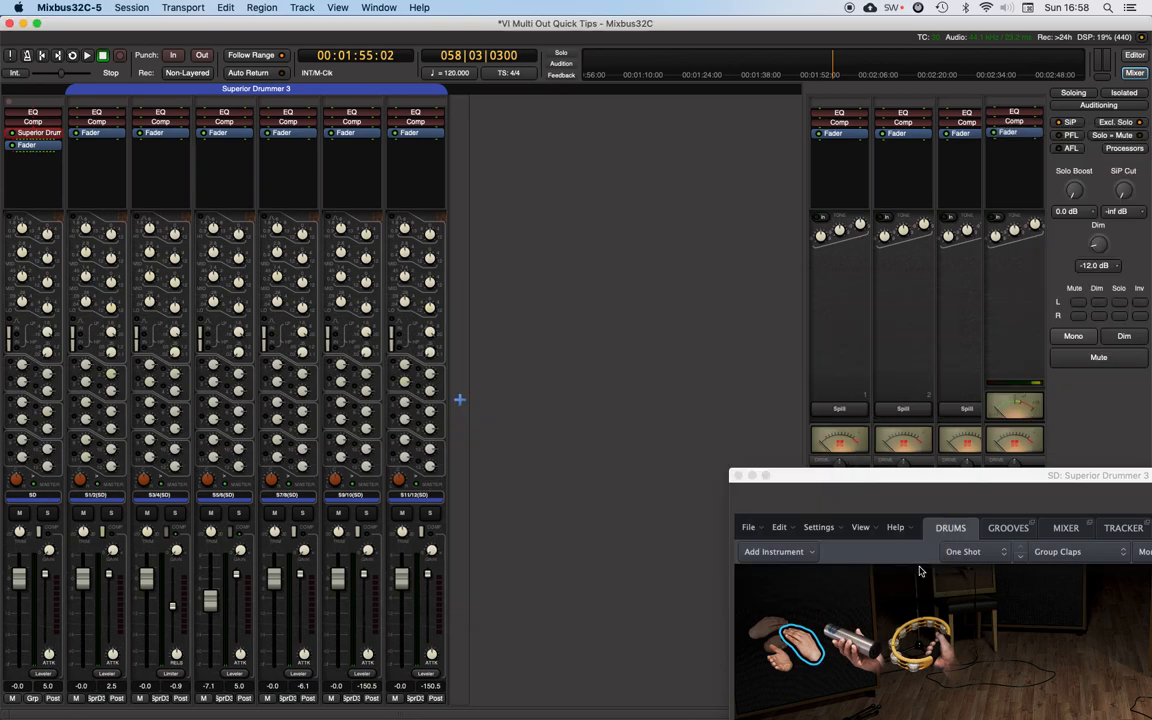
left_click(737, 476)
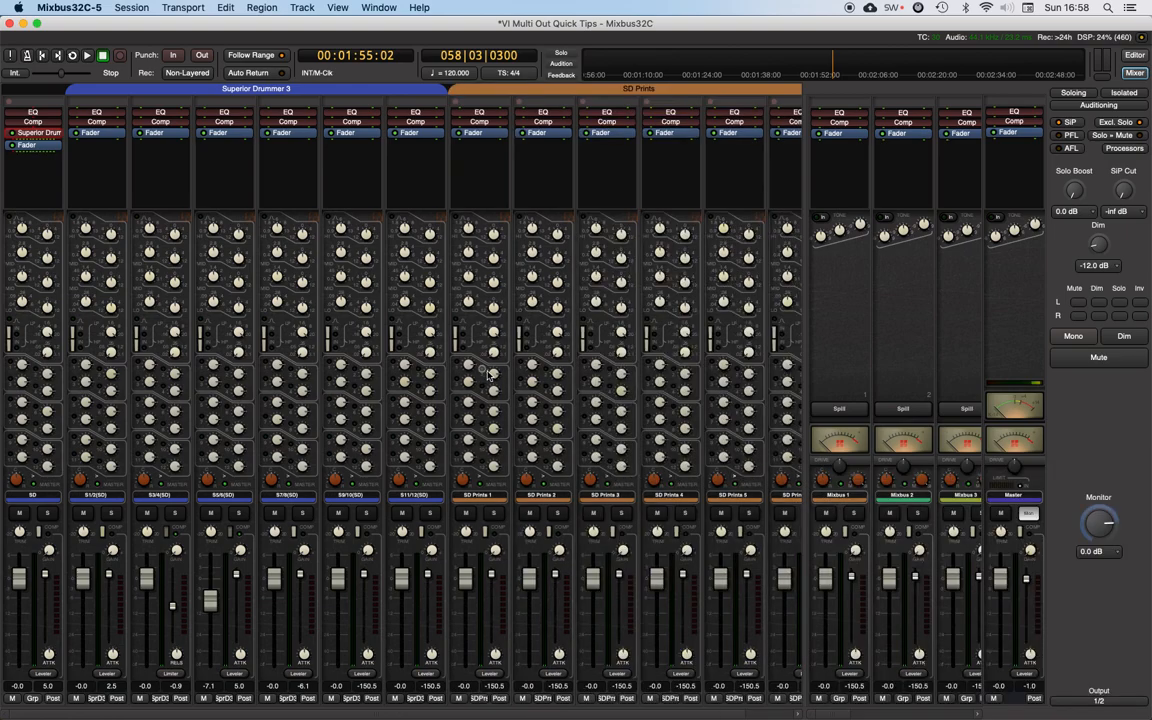
Step: Record-arm all the SD Prints tracks and disconnect their system hardware inputs in the Audio Connection Manager
left_click(470, 103)
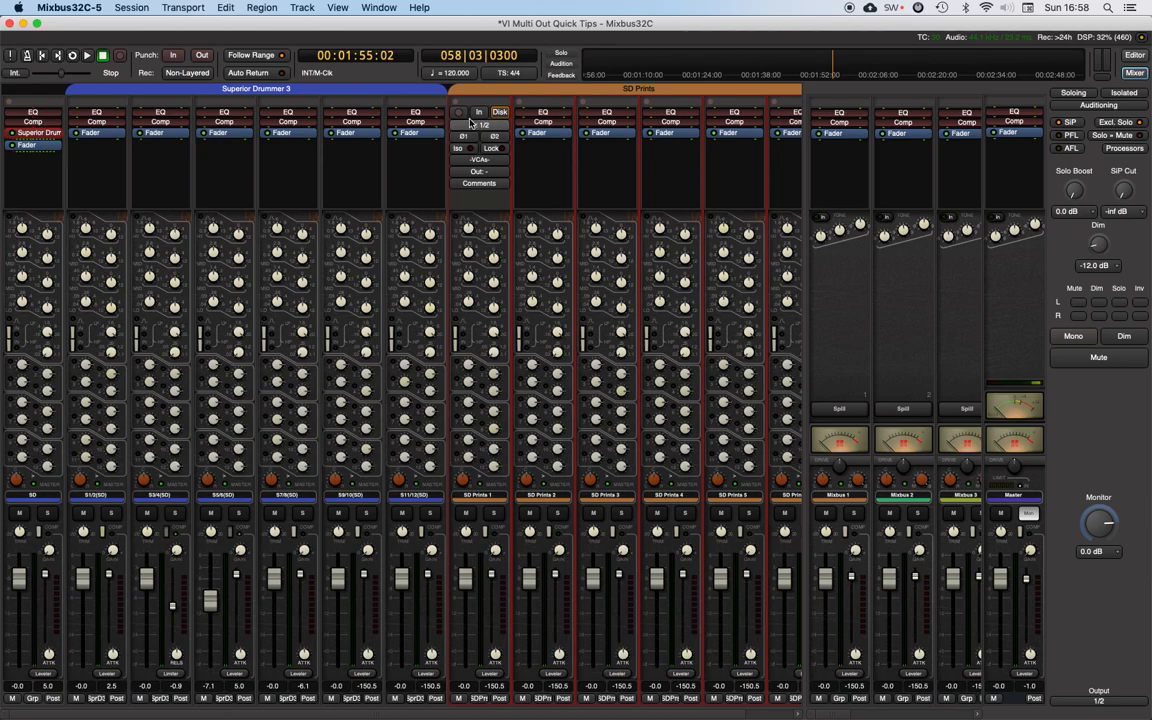
left_click(458, 112)
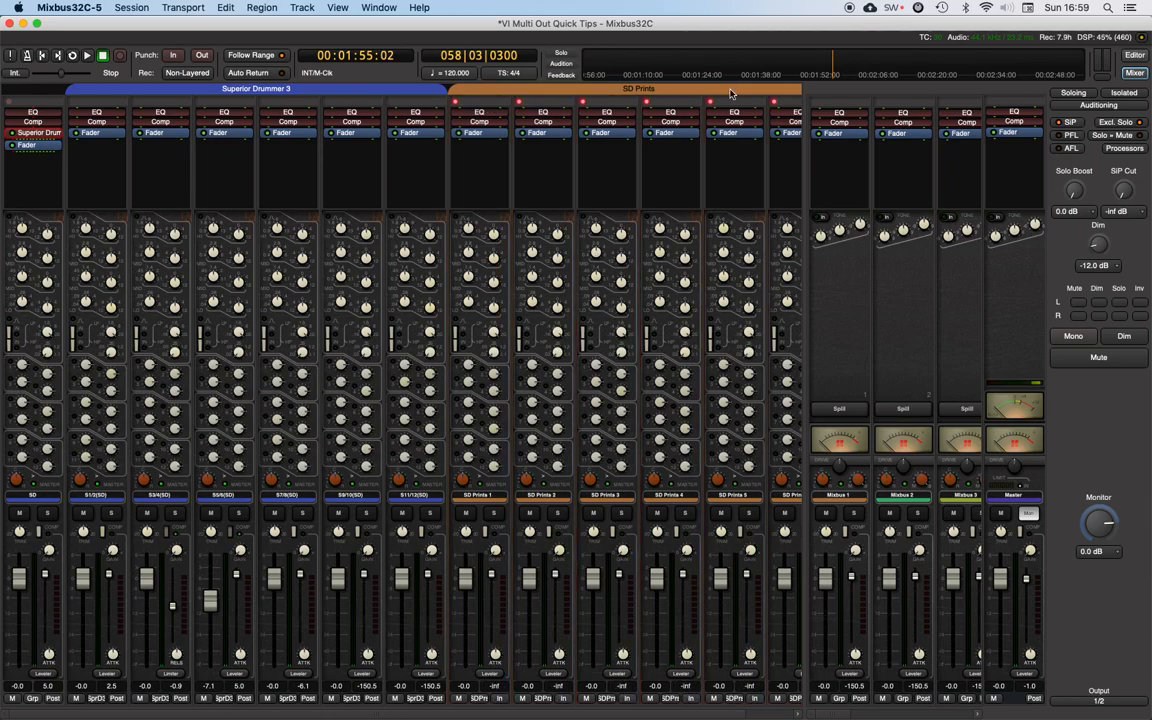
left_click(379, 8)
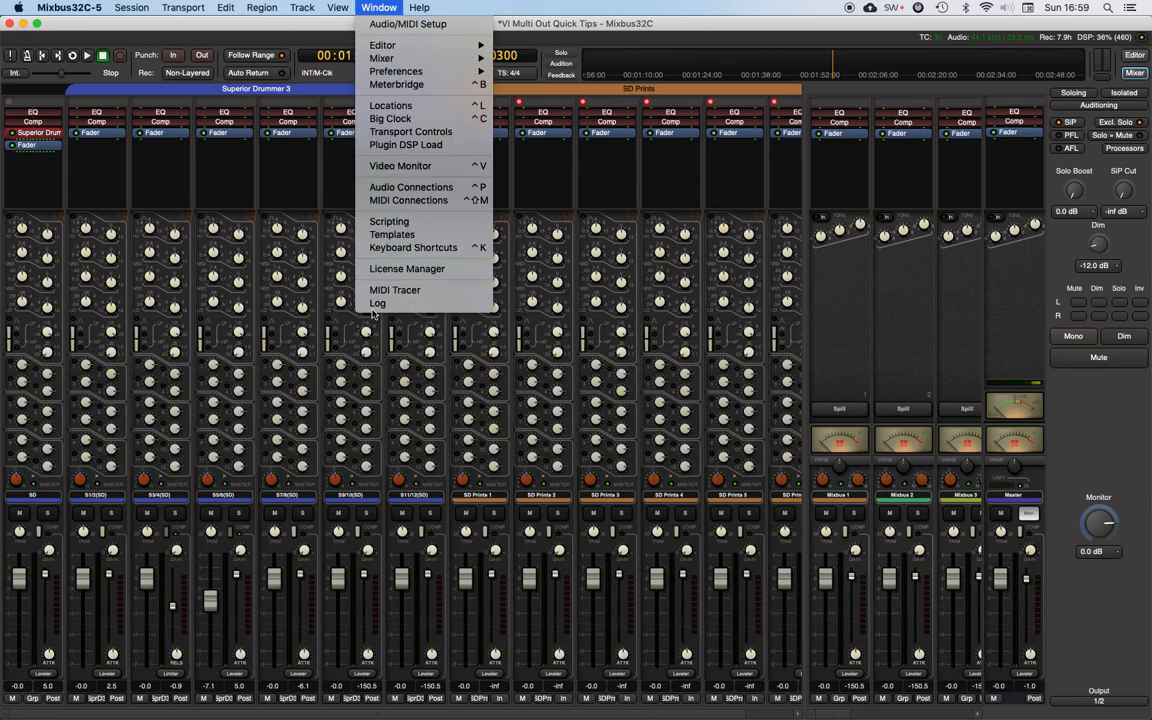
left_click(396, 189)
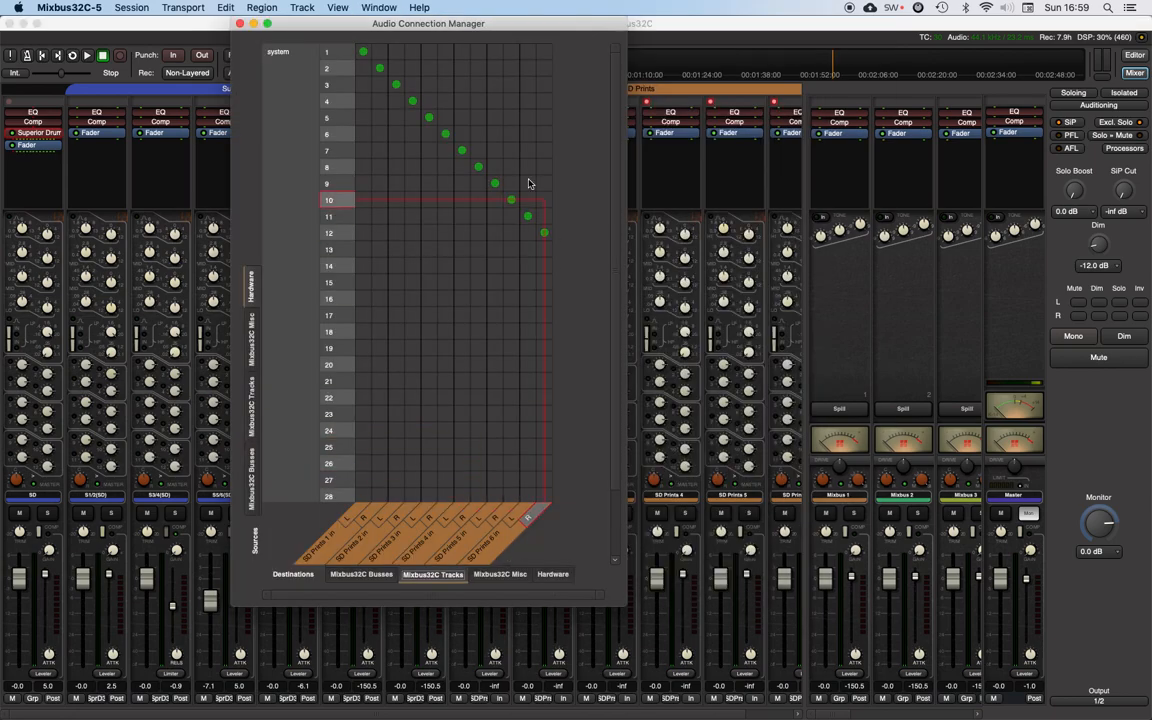
left_click_drag(363, 52, 548, 230)
left_click_drag(545, 232, 363, 51)
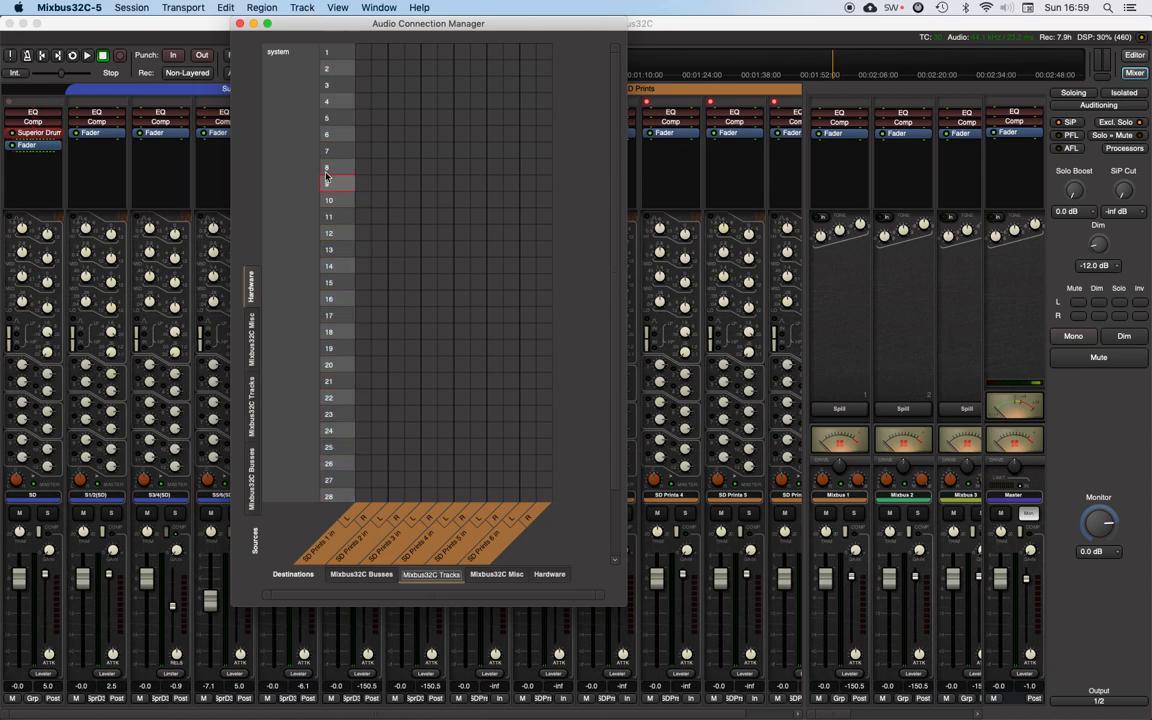
Step: Connect the S1/2(SD) to S11/12(SD) bus outputs, left and right in order, to the inputs of SD Prints 1 to 6
left_click(258, 328)
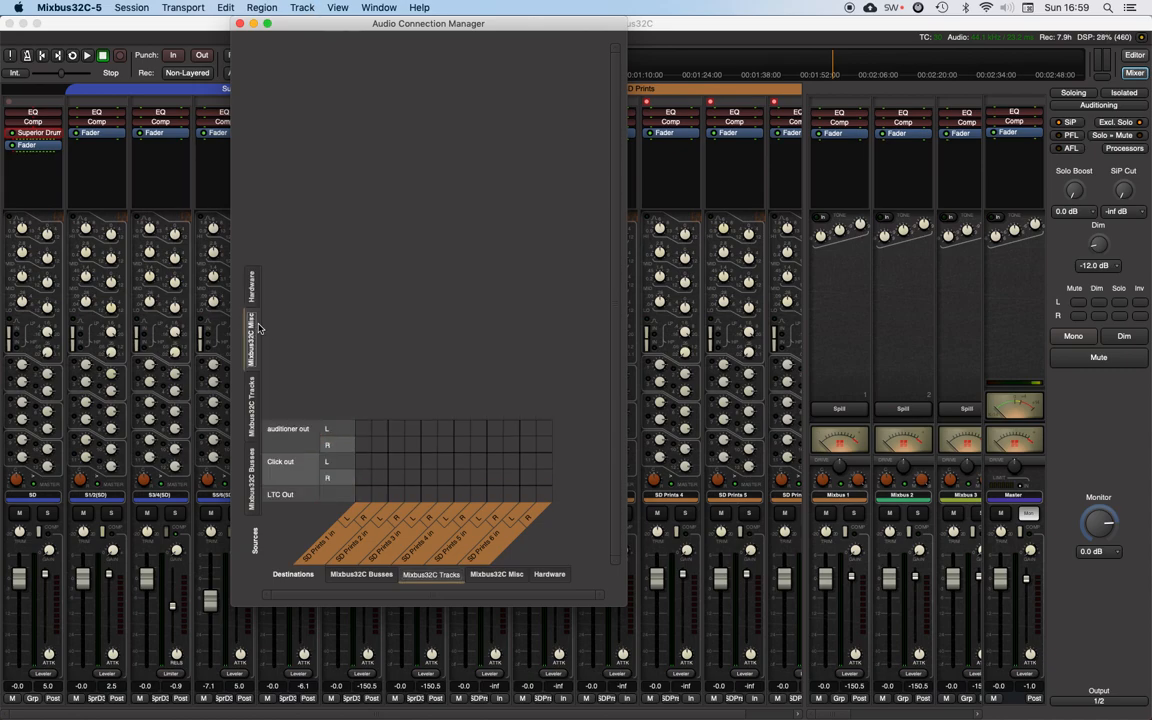
left_click(251, 410)
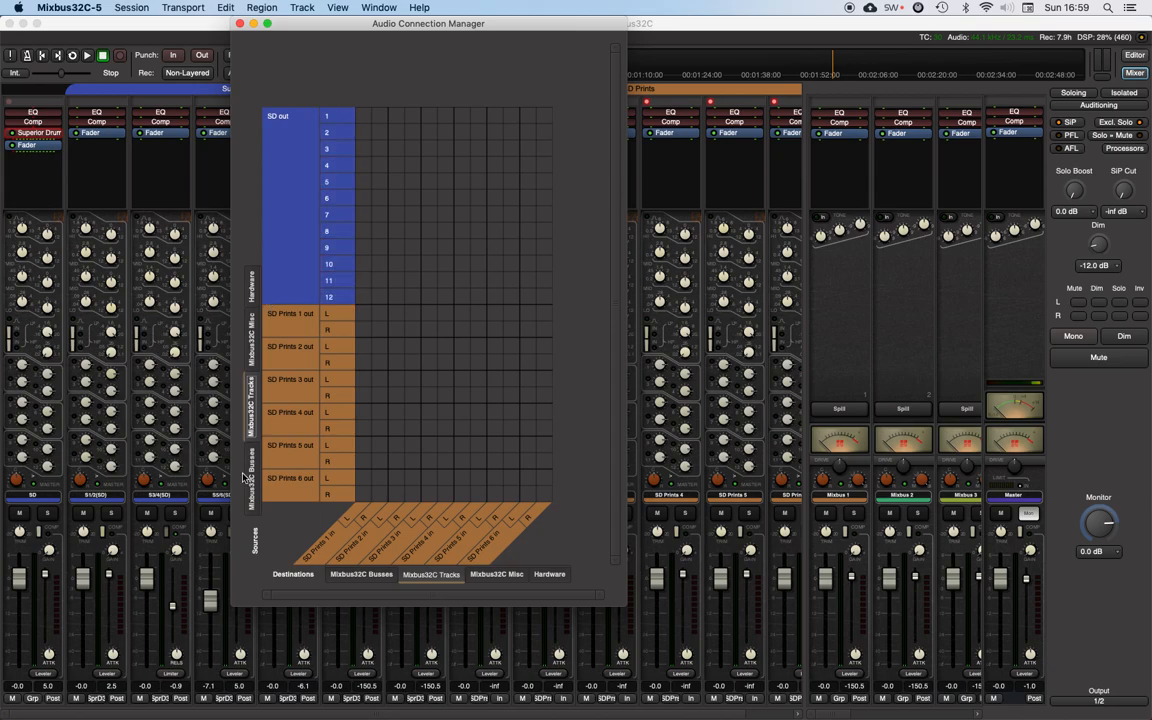
left_click(247, 478)
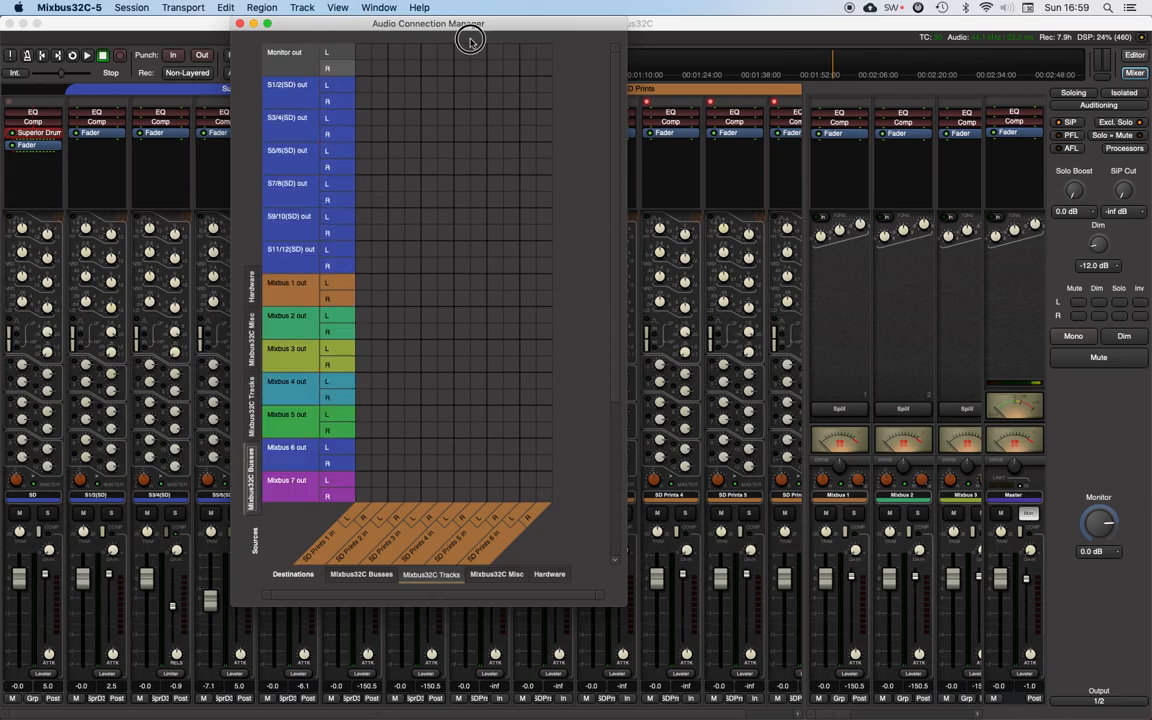
left_click_drag(470, 40, 956, 96)
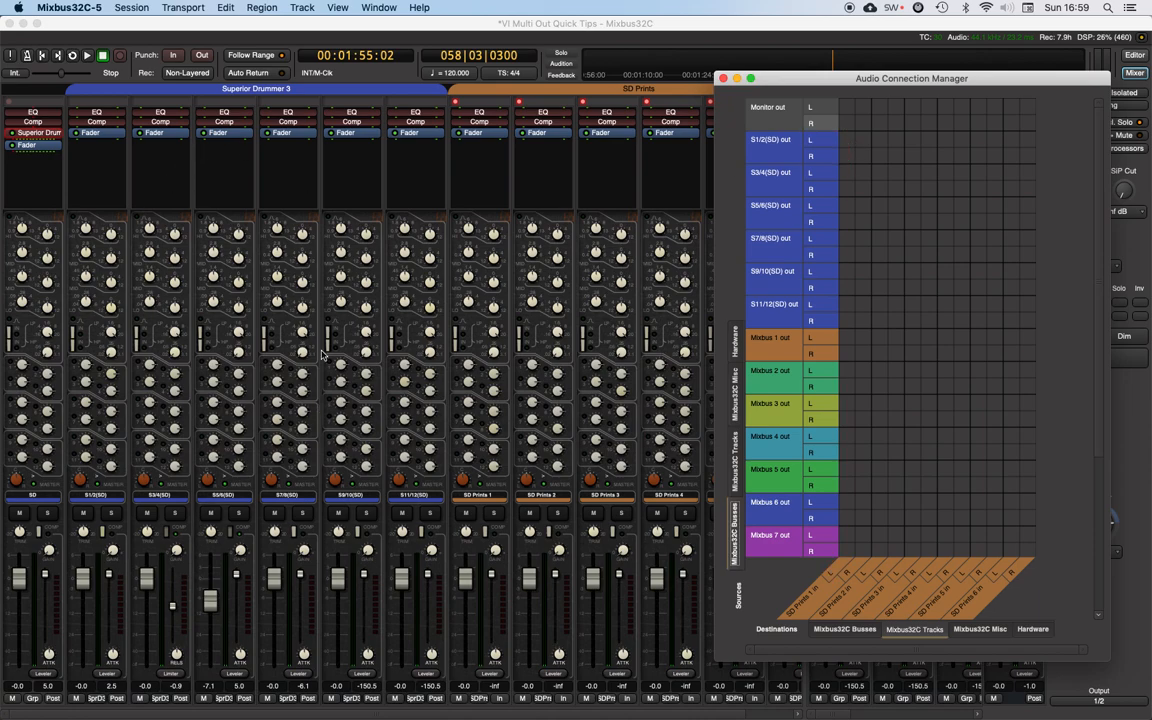
left_click_drag(847, 140, 1027, 320)
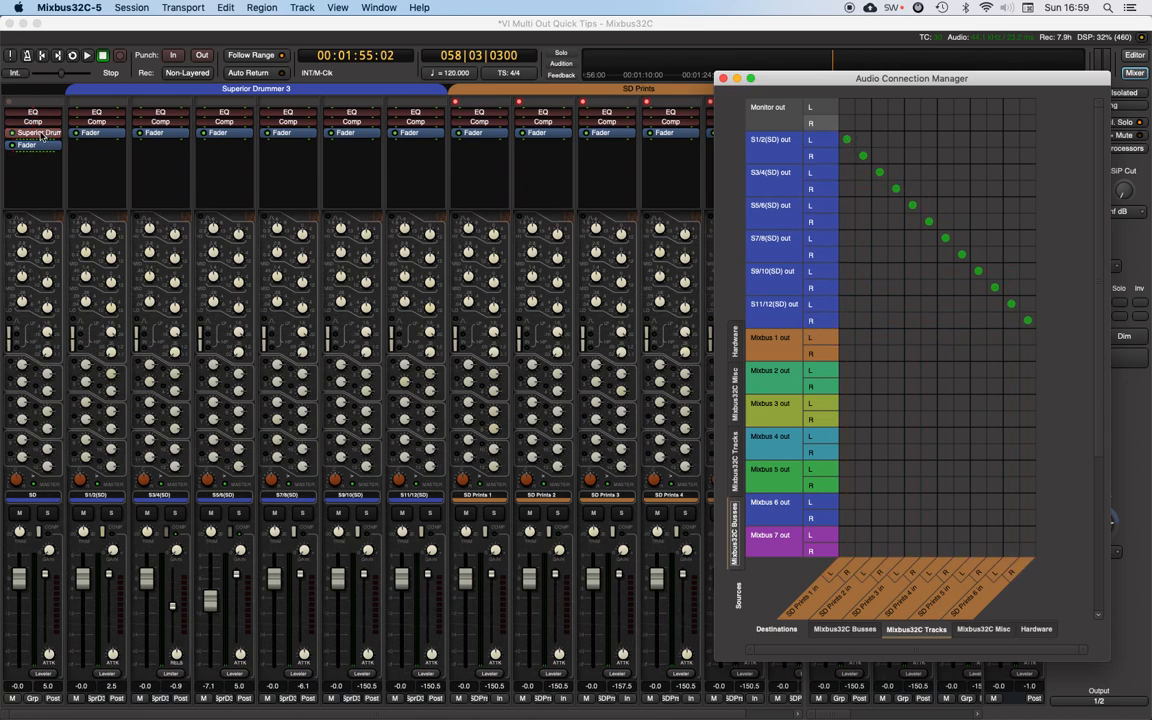
Step: Reopen Superior Drummer and audition its percussion sounds, checking the signal arriving on the SD Prints channels
left_click(37, 132)
double_click(37, 132)
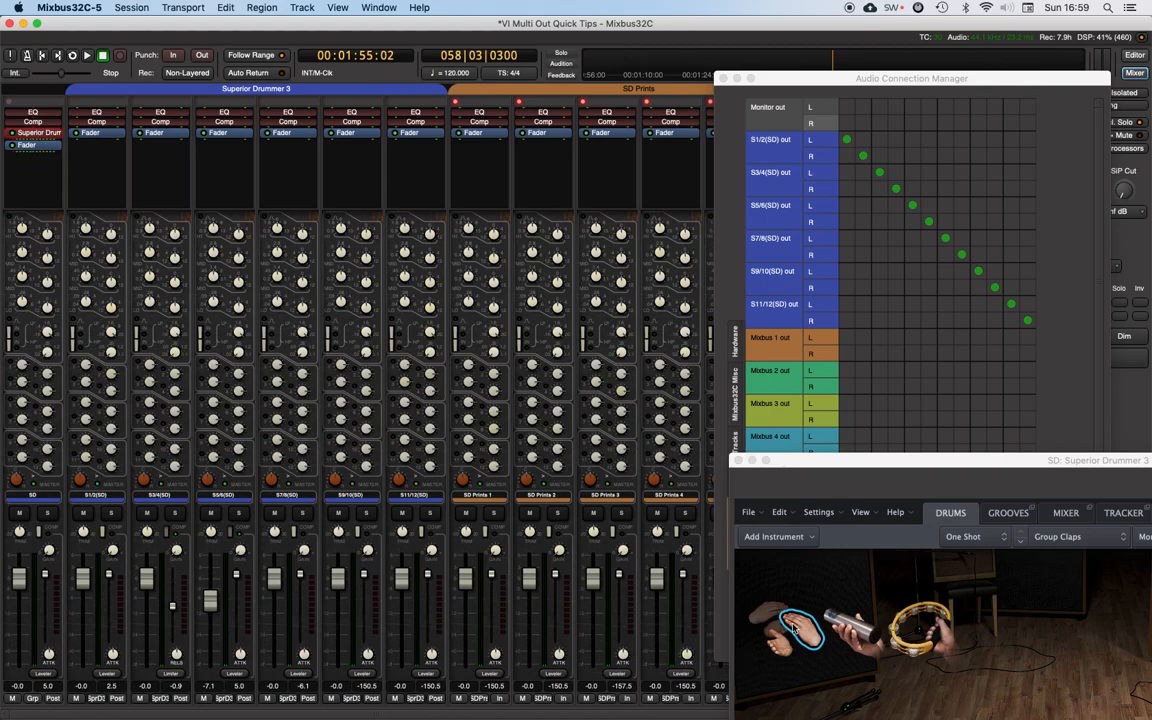
left_click(850, 627)
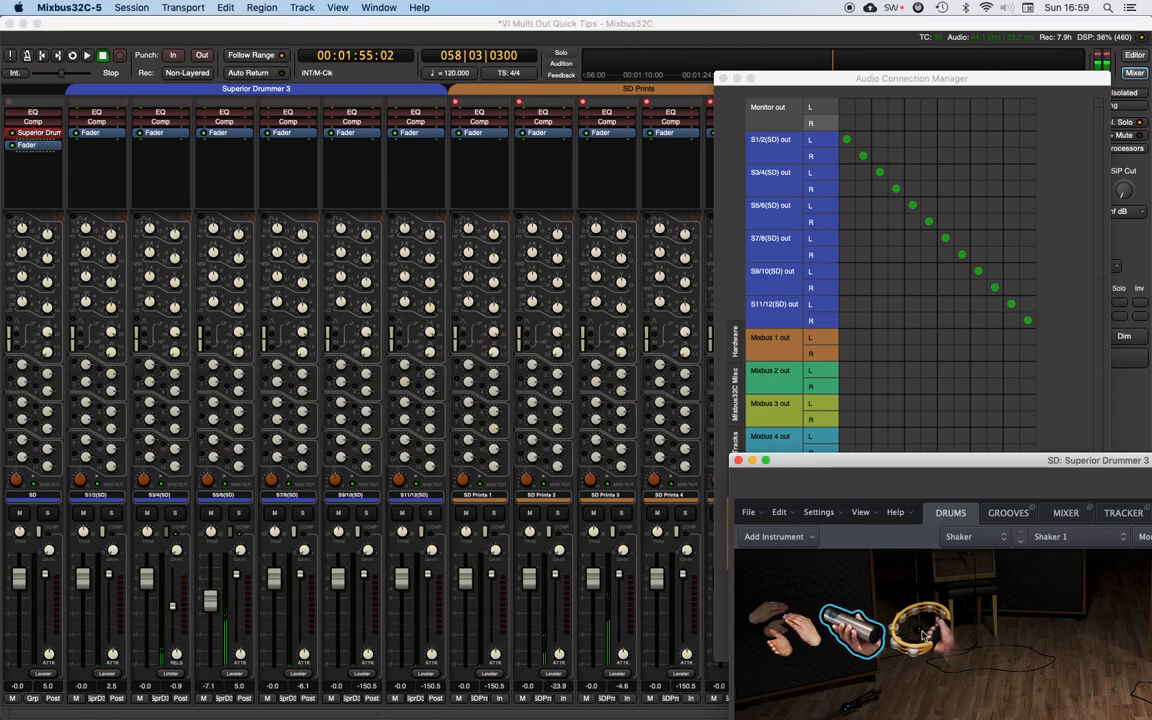
left_click(924, 632)
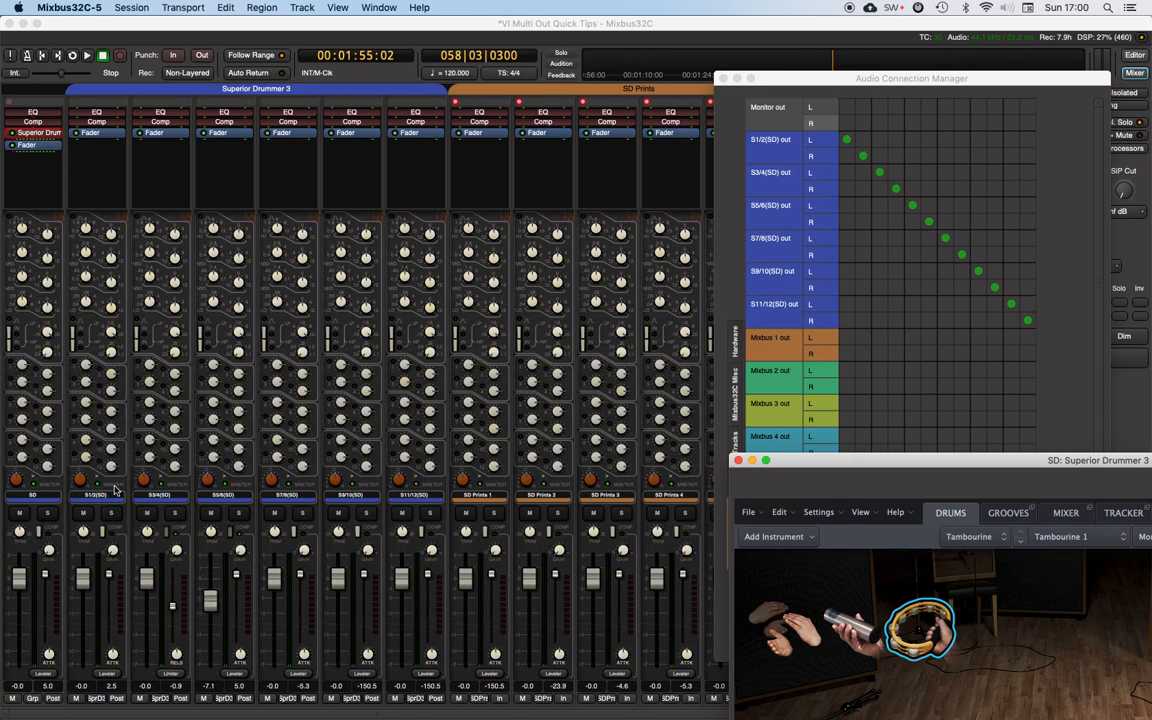
Step: Select the Superior Drummer 3 group's channels and audition the claps, shaker and tambourine against the bus and SD Prints meters
left_click(112, 489)
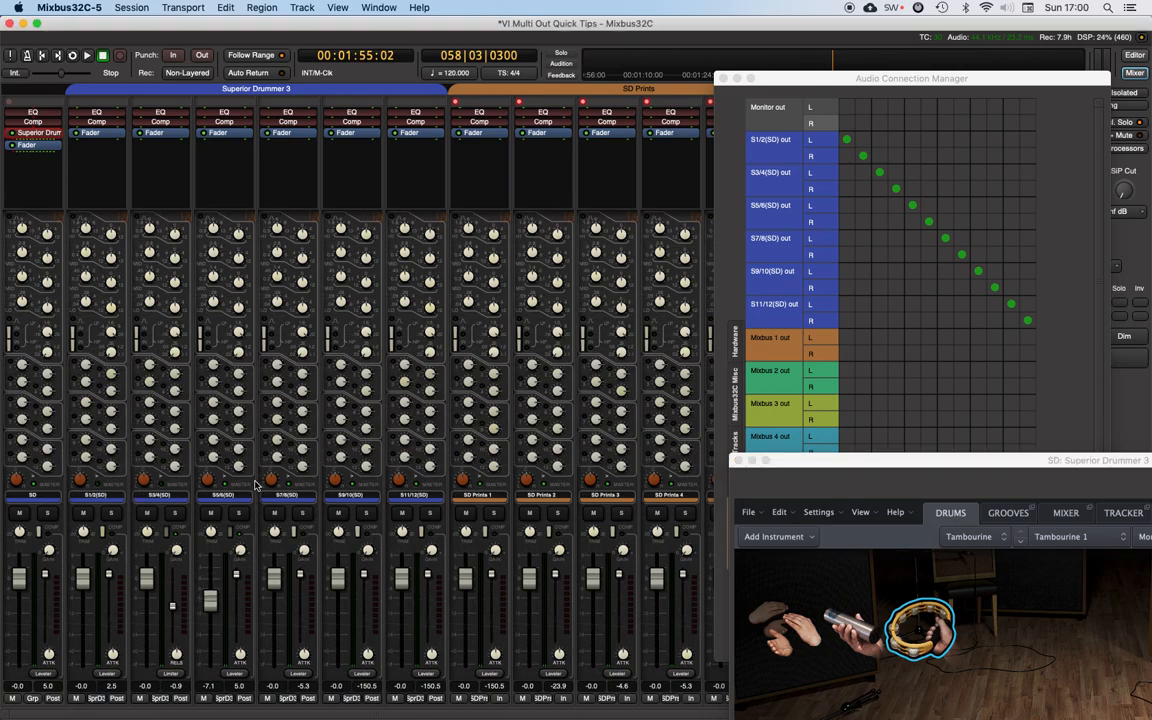
left_click(296, 488)
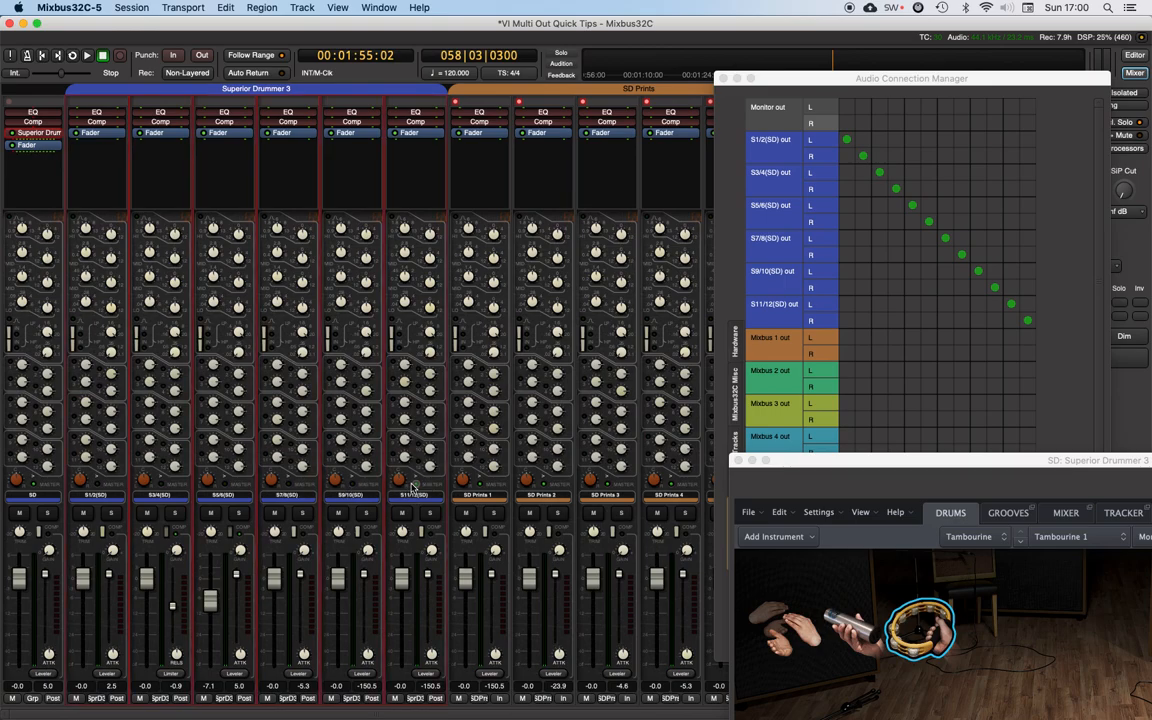
left_click(795, 627)
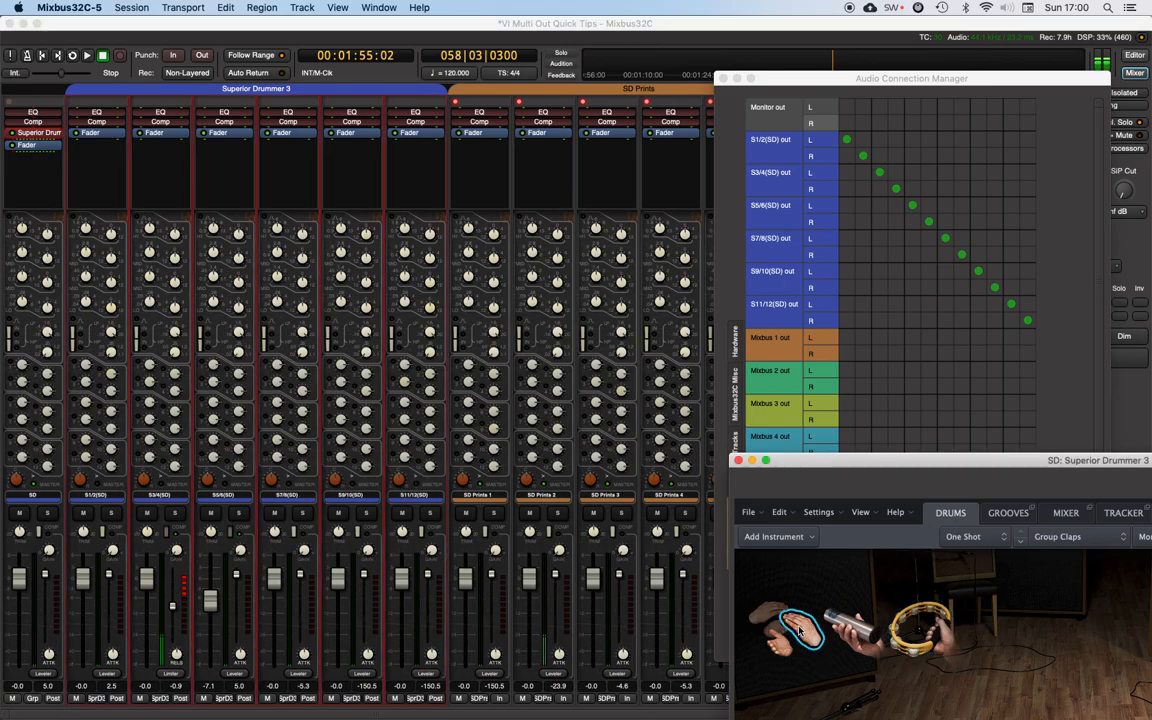
left_click(861, 628)
left_click(918, 627)
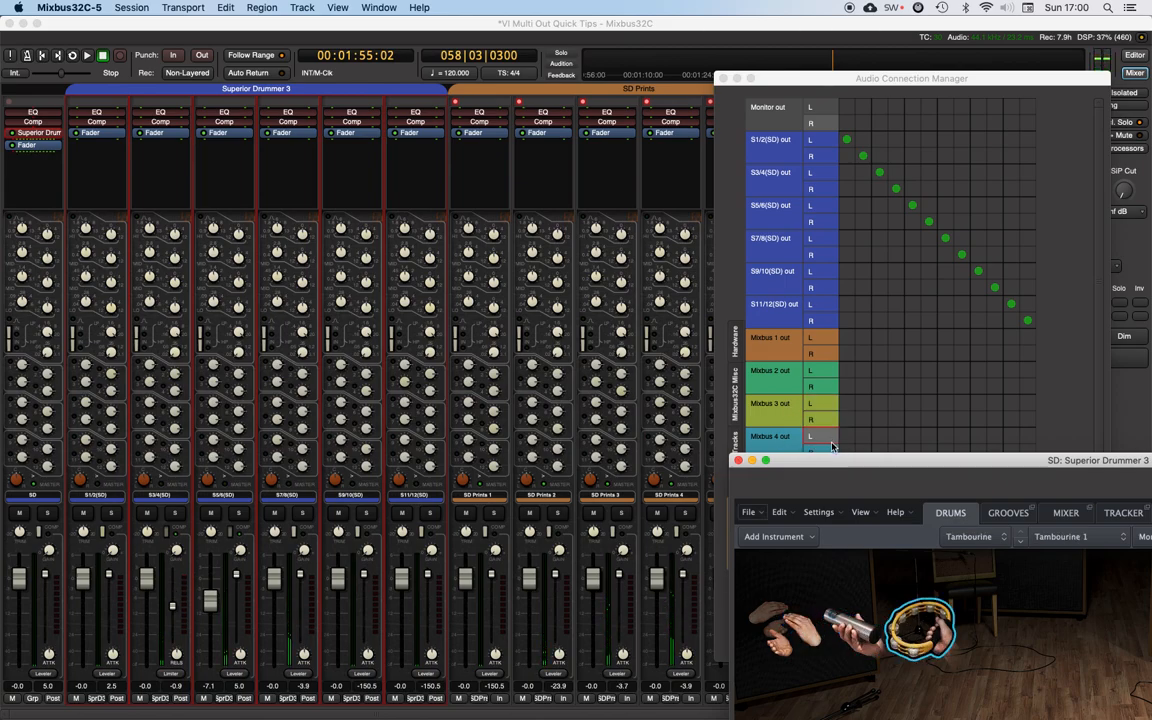
Step: Remove all connections between the fanned-out S(SD) bus outputs and the SD Prints inputs
left_click_drag(836, 460, 497, 628)
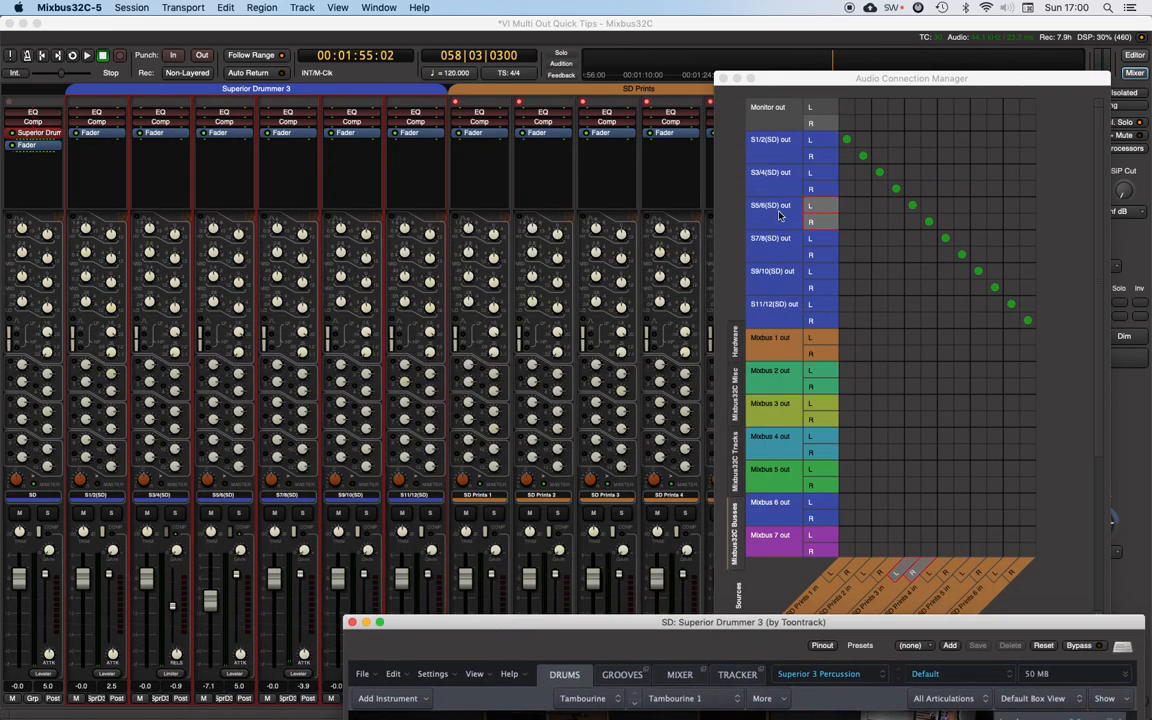
left_click_drag(848, 140, 1028, 322)
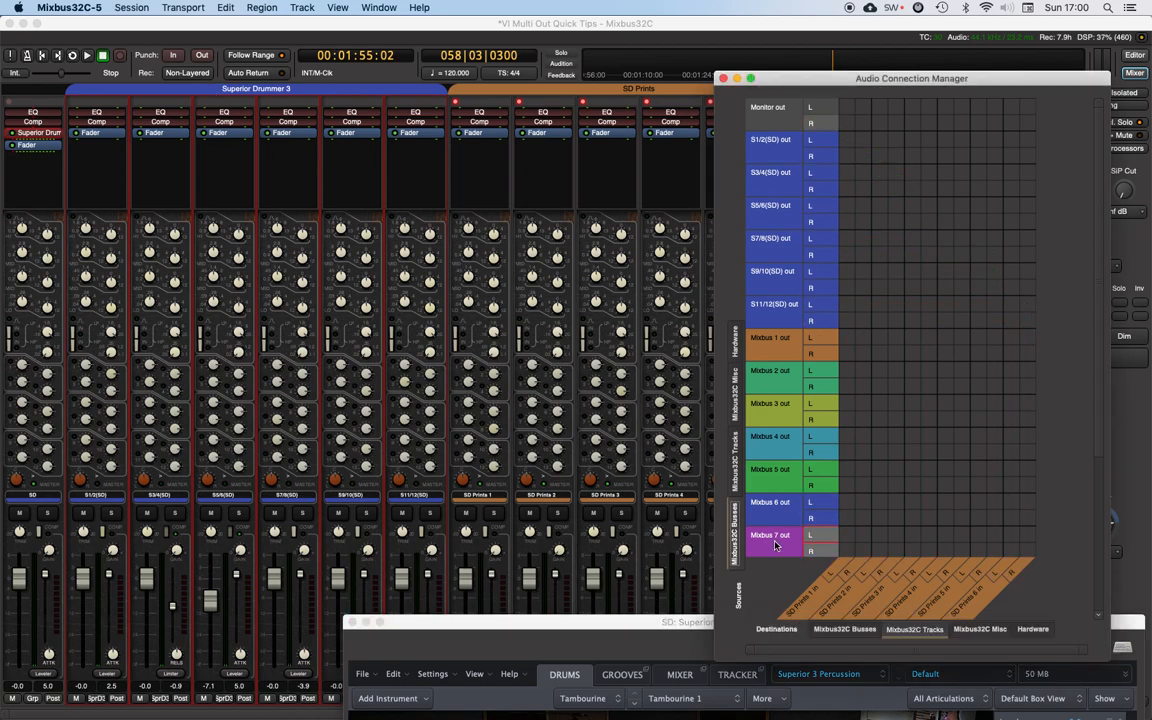
Step: Connect SD track outputs 1 to 12 in order to the inputs of SD Prints 1 to 6 and close the Audio Connection Manager
left_click(742, 492)
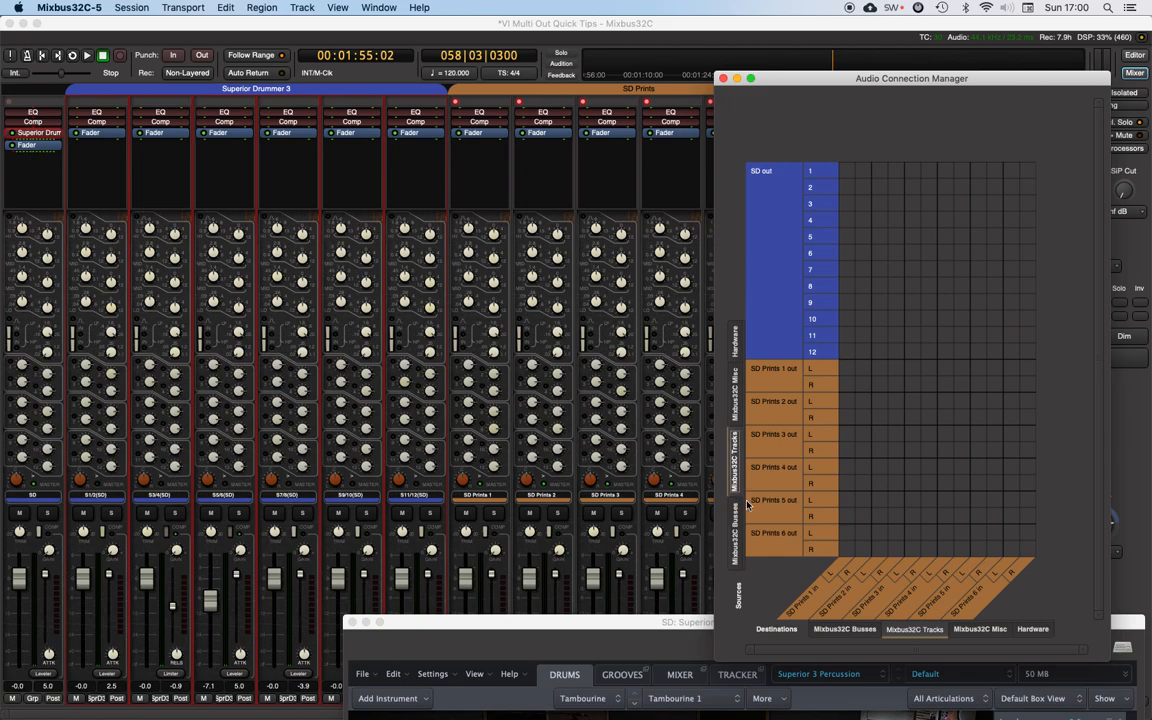
left_click(845, 629)
mouse_move(851, 170)
left_mouse_down()
mouse_move(1049, 339)
mouse_move(810, 488)
mouse_move(829, 556)
left_mouse_up()
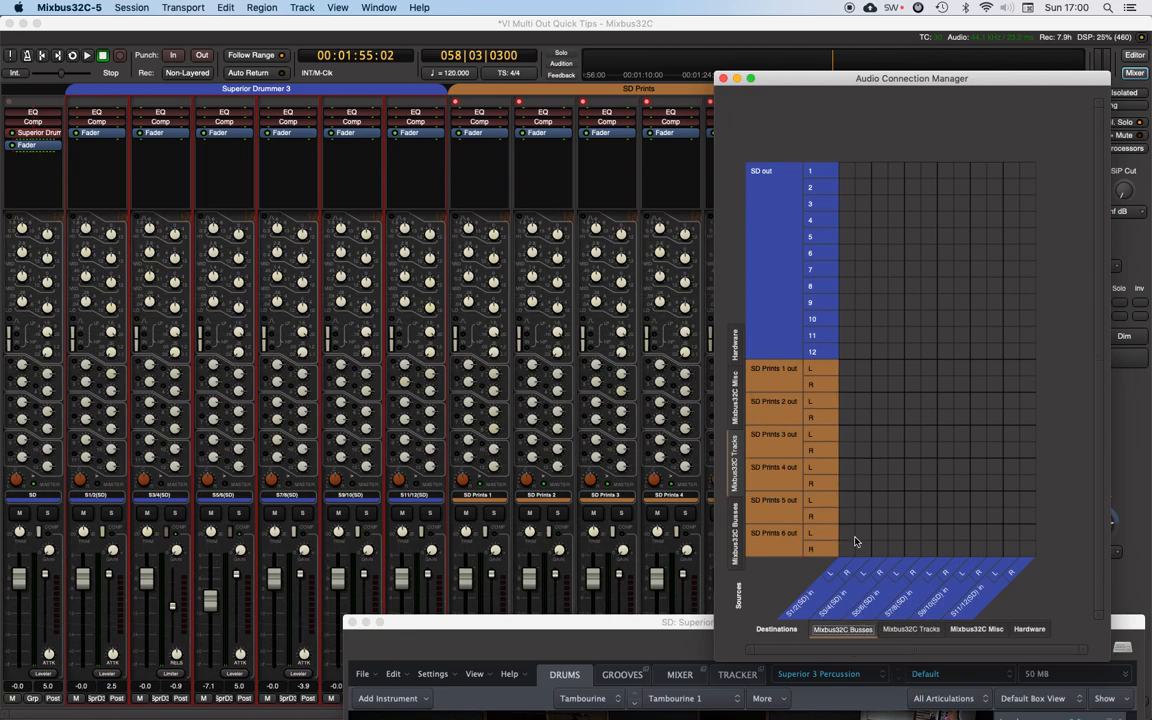
left_click(911, 629)
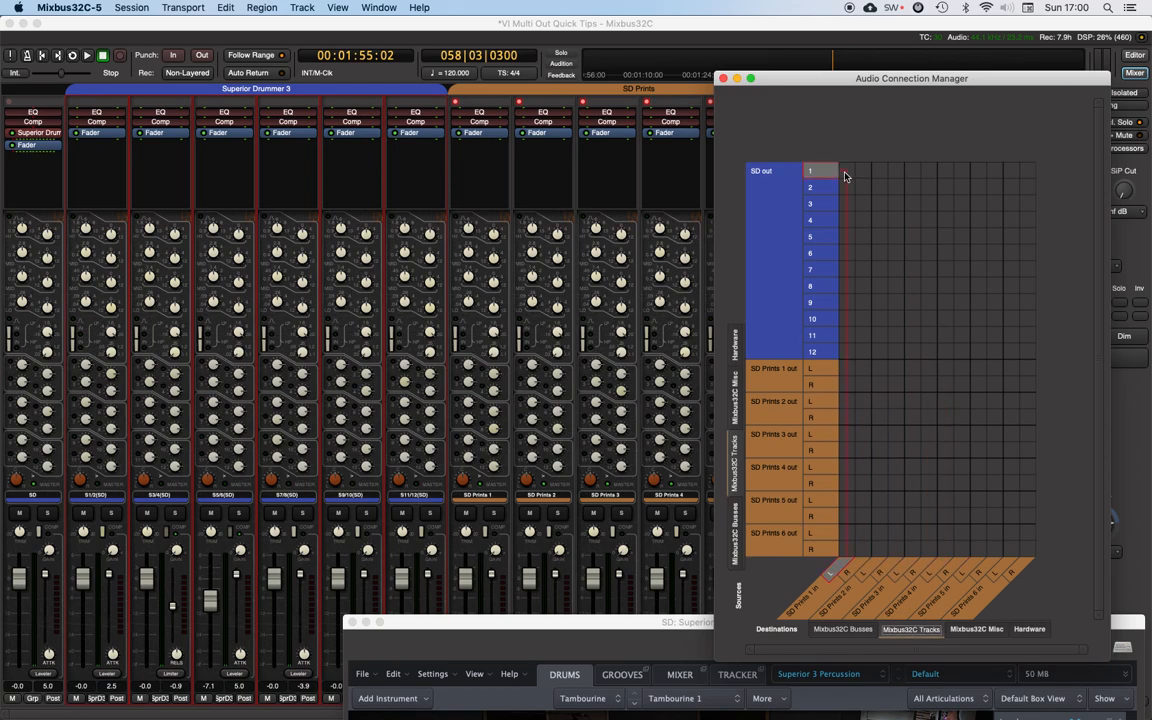
left_click_drag(846, 171, 1026, 352)
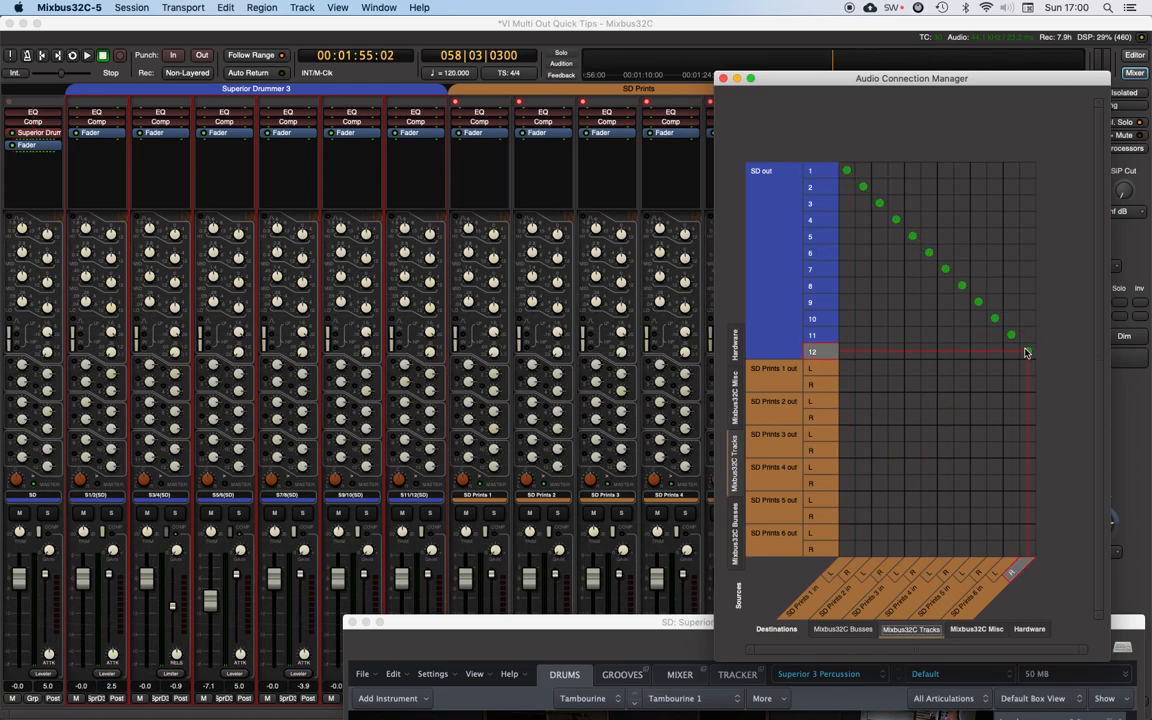
left_click(723, 78)
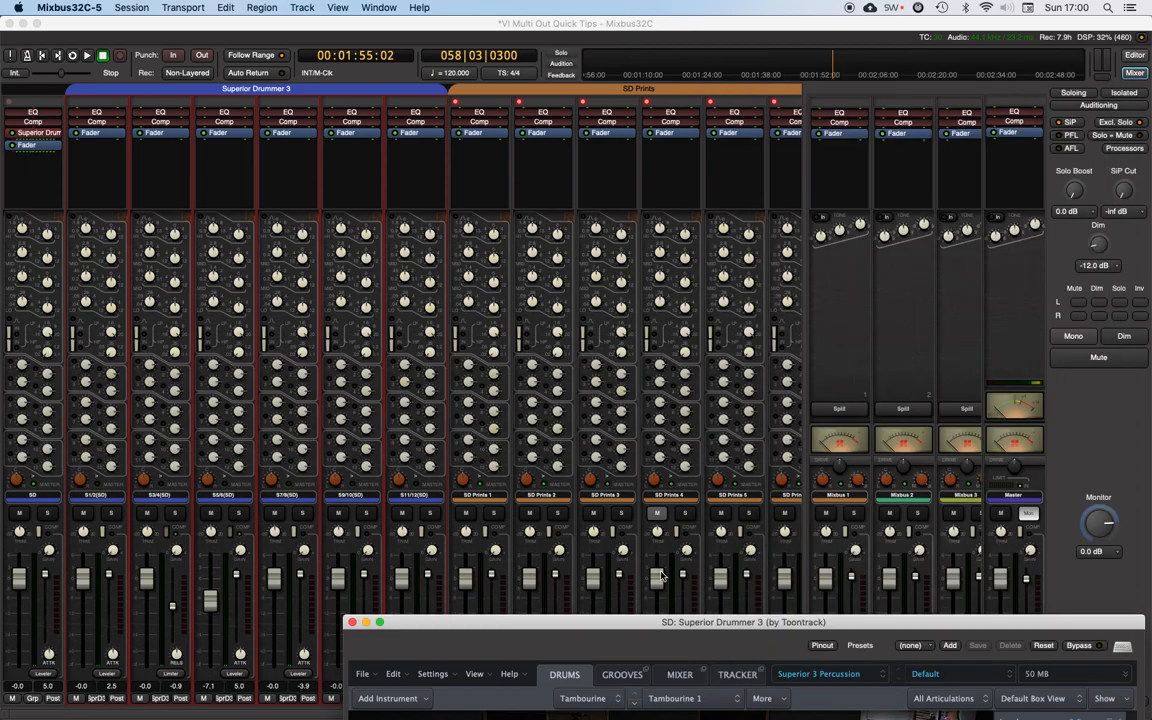
Step: Move the Superior Drummer window off the SD Prints channels, audition the claps, shaker and tambourine against their meters, and dismiss the window
left_click_drag(723, 634, 1066, 186)
left_click_drag(548, 715, 625, 713)
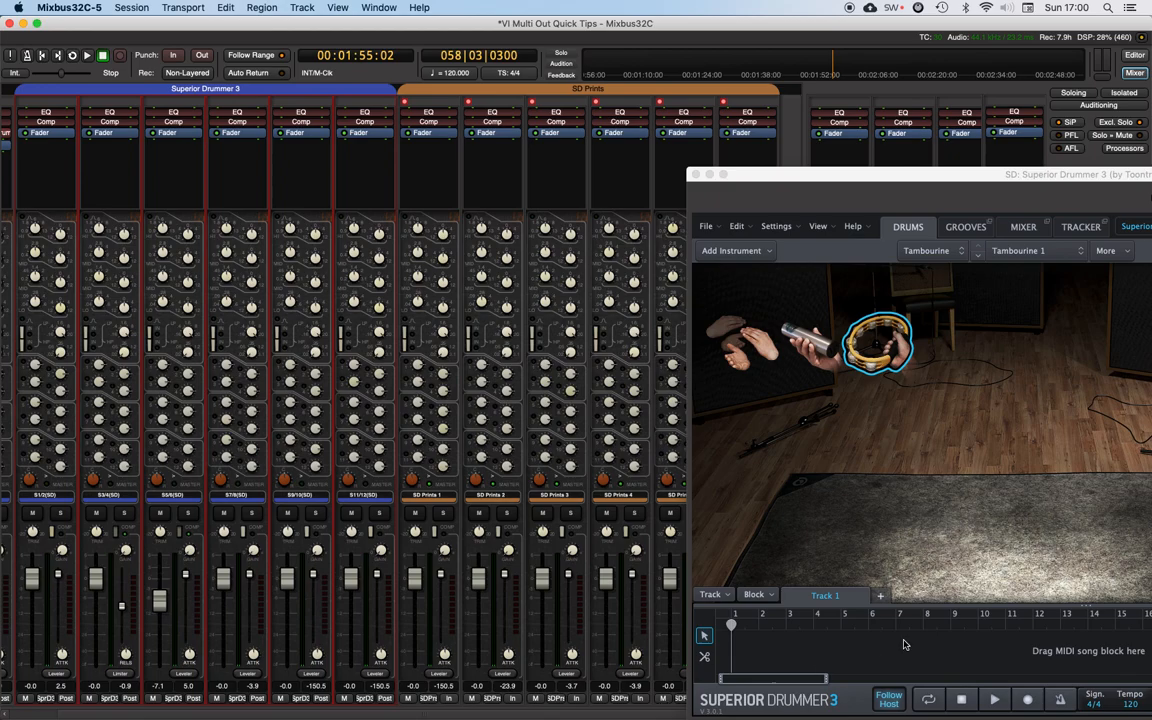
left_click(756, 342)
left_click(818, 349)
left_click(887, 362)
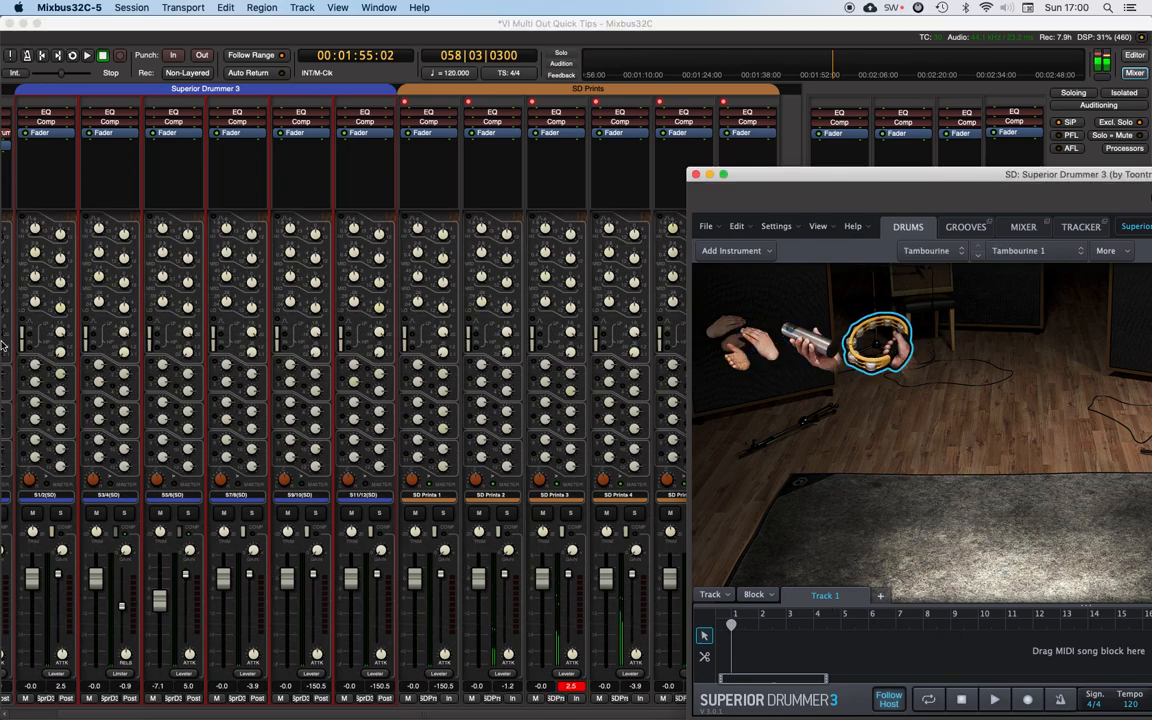
left_click(704, 174)
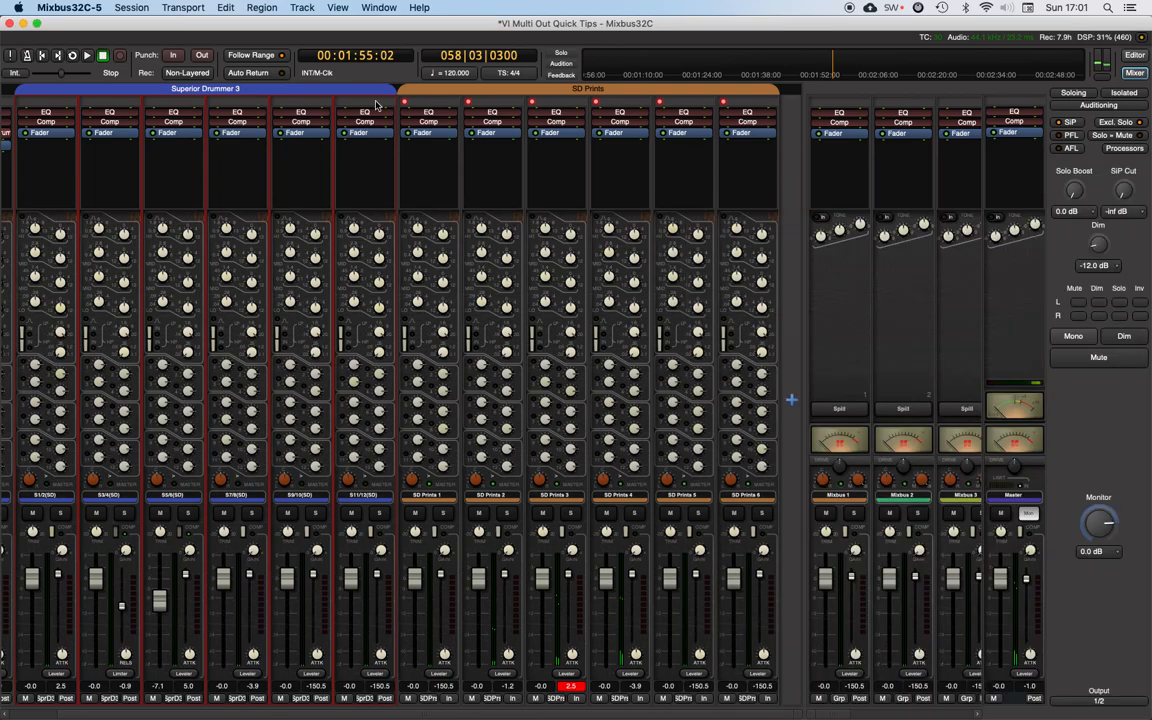
Step: Remove the six selected Superior Drummer 3 group busses, S1/2(SD) to S11/12(SD), from the session
right_click(350, 205)
left_click(336, 8)
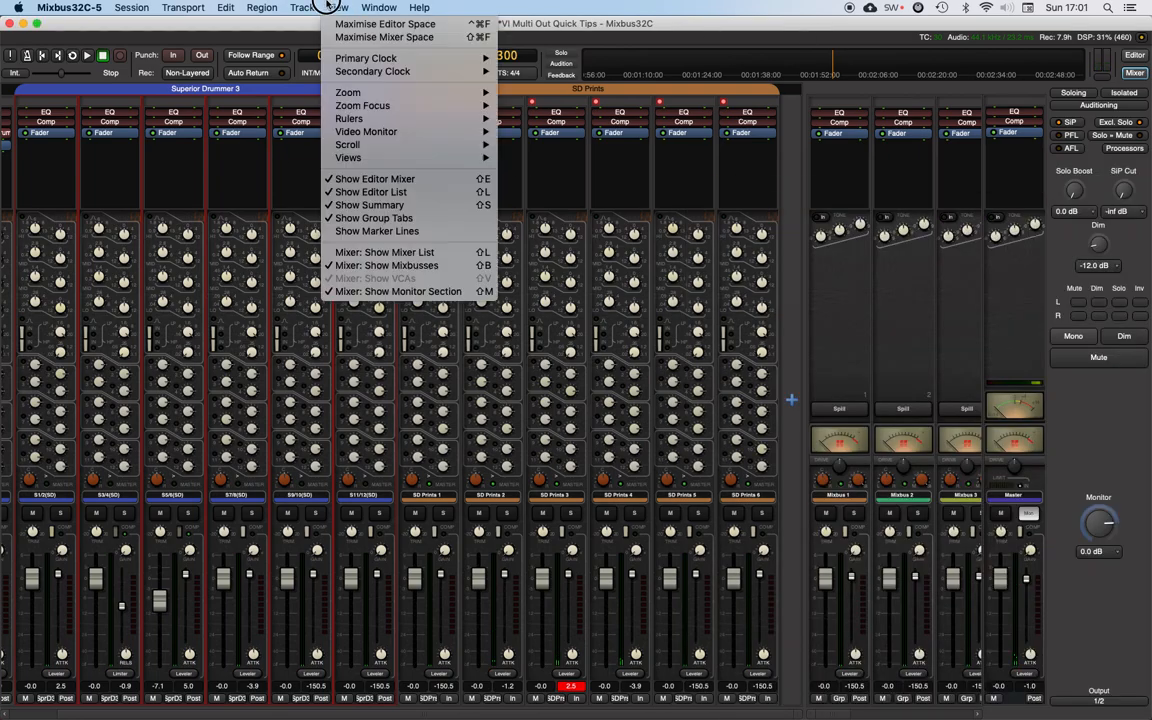
mouse_move(302, 8)
left_click(350, 205)
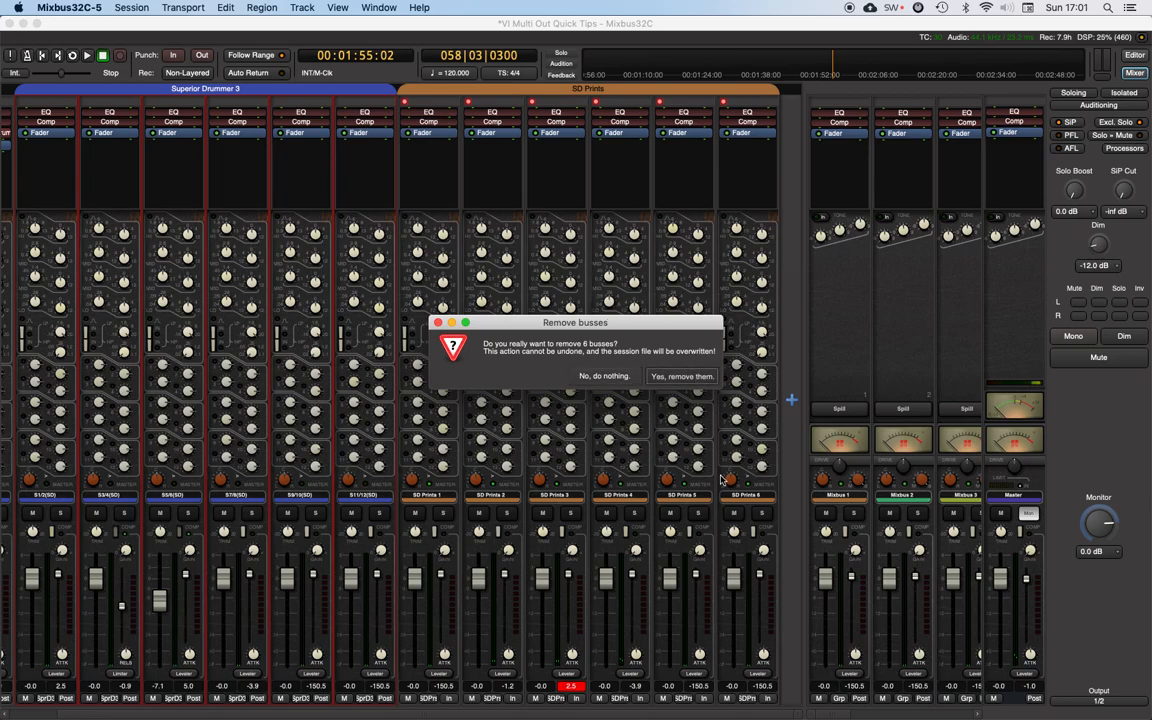
key("Return")
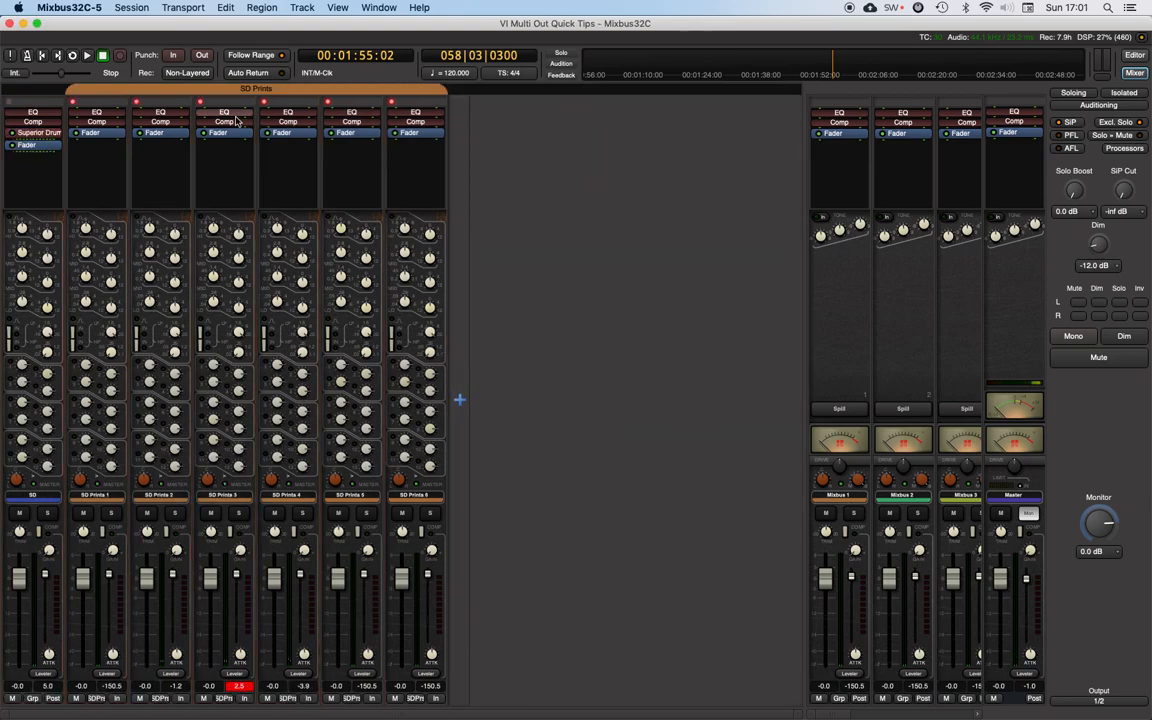
Step: Reopen Superior Drummer, audition the claps, shaker and tambourine on the SD Prints tracks, then close it and reset the SD Prints 3 peak meter
double_click(33, 132)
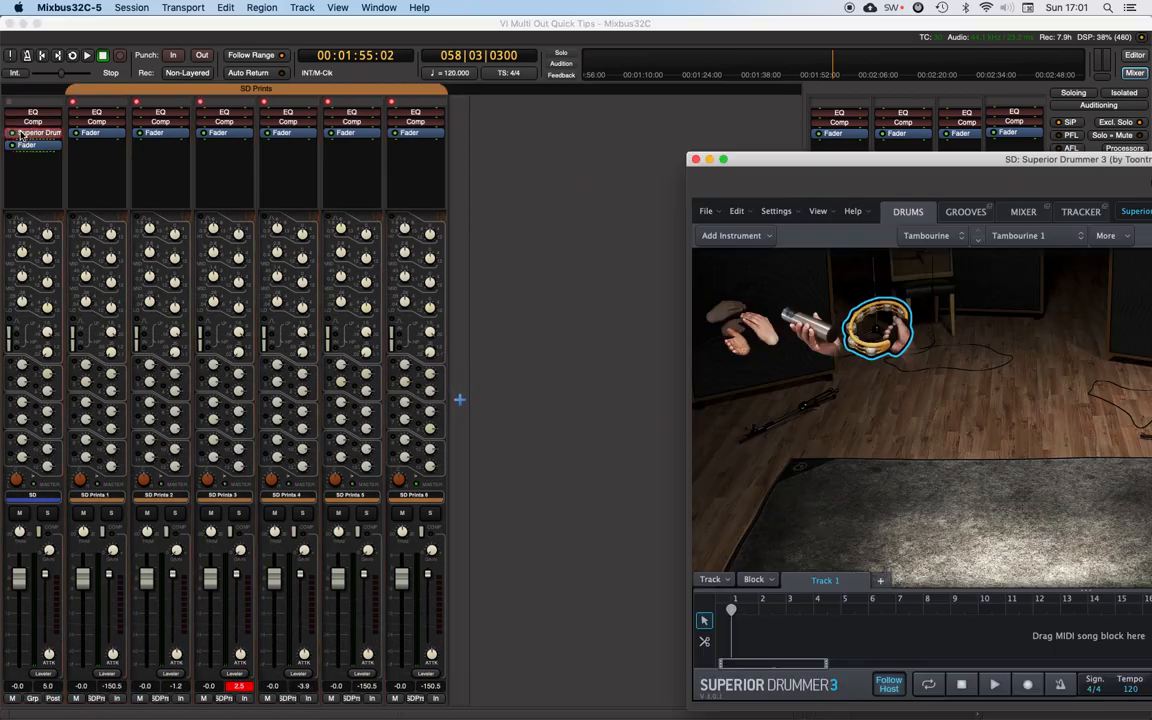
left_click(759, 335)
left_click(816, 334)
left_click(871, 348)
left_click(871, 349)
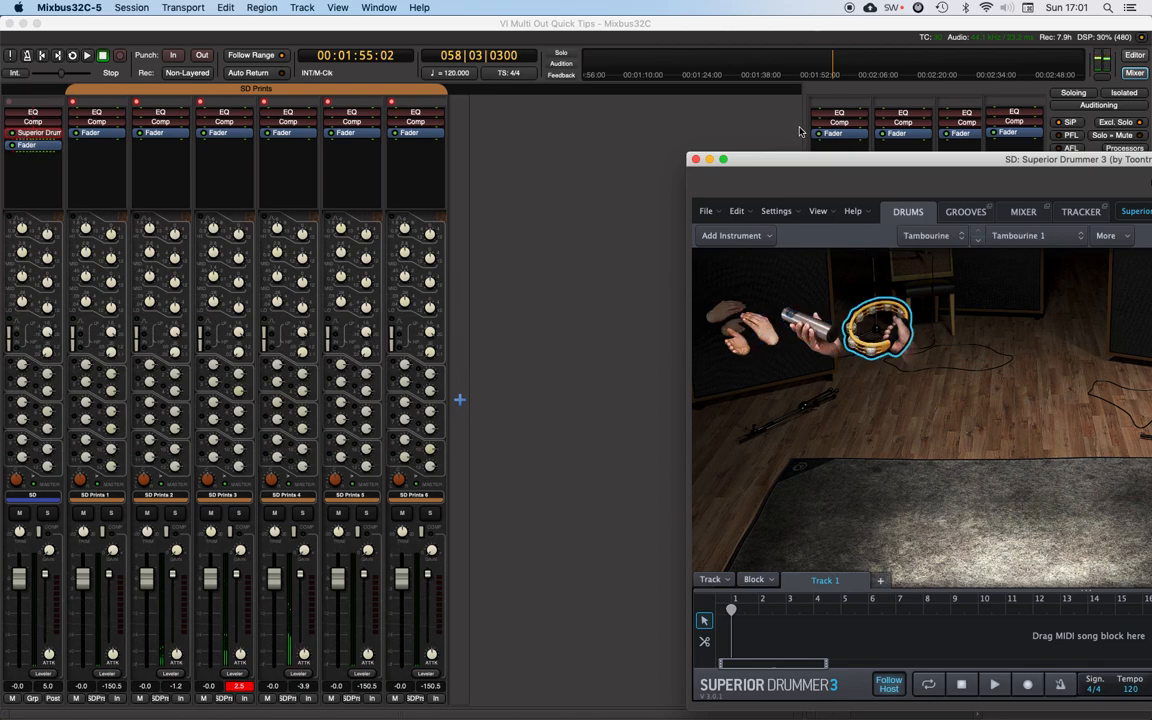
left_click_drag(808, 163, 590, 52)
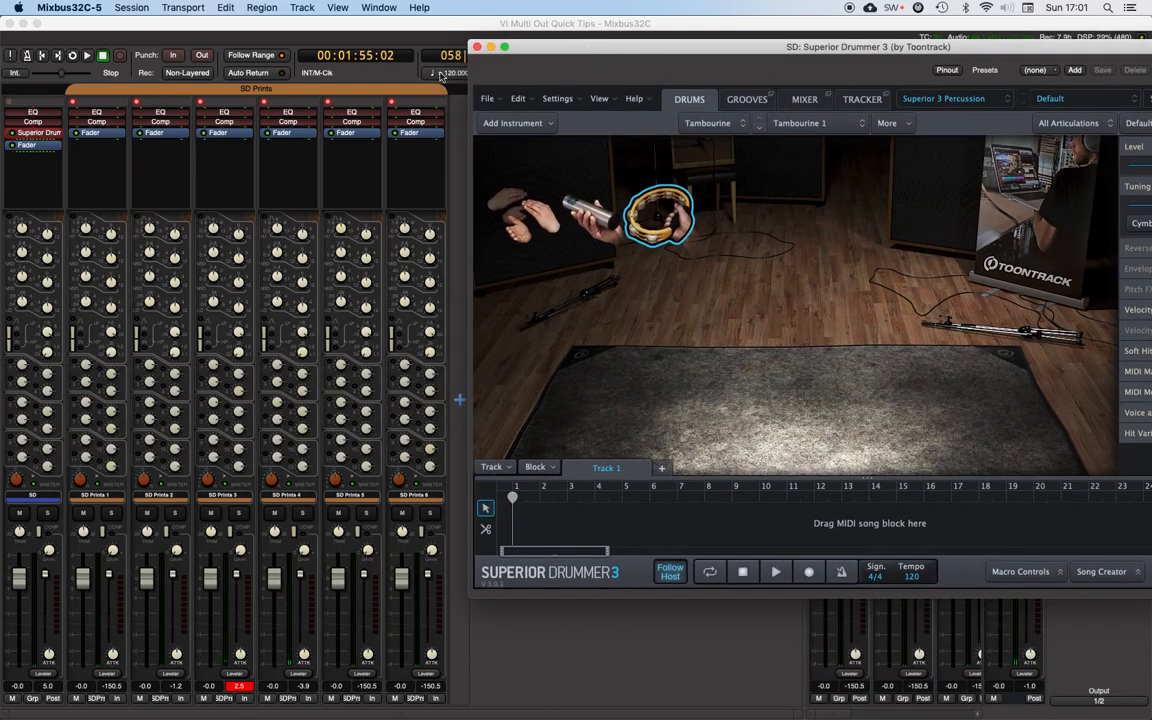
left_click(478, 47)
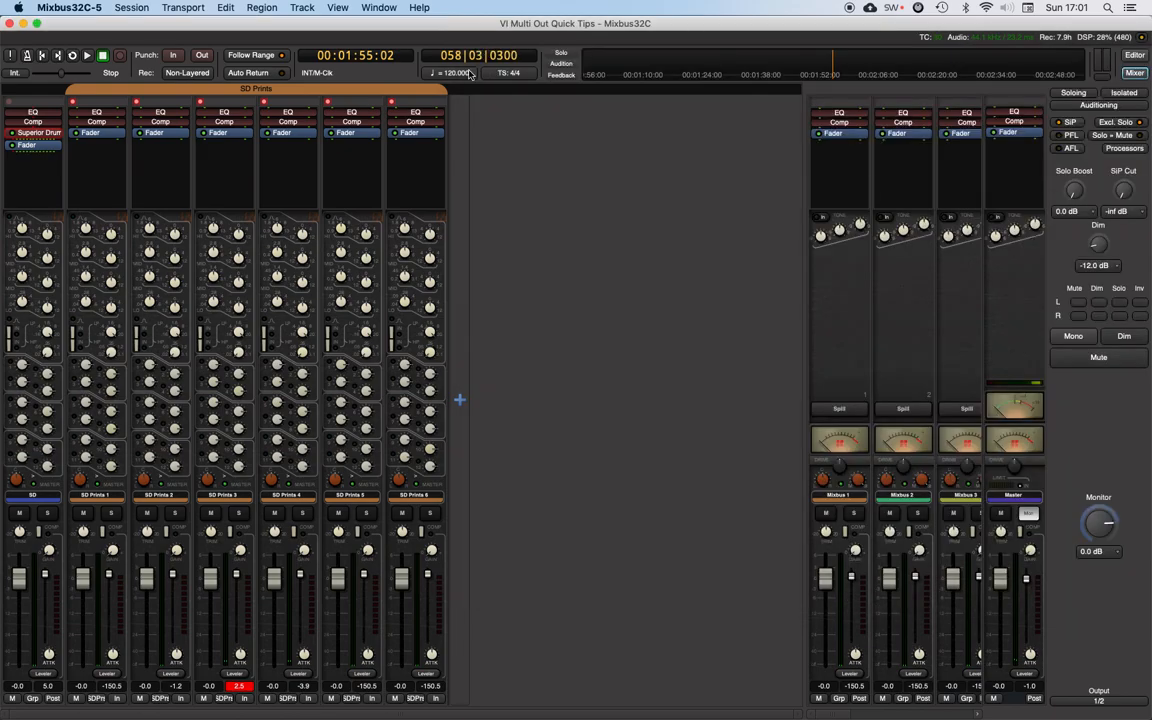
left_click(233, 687)
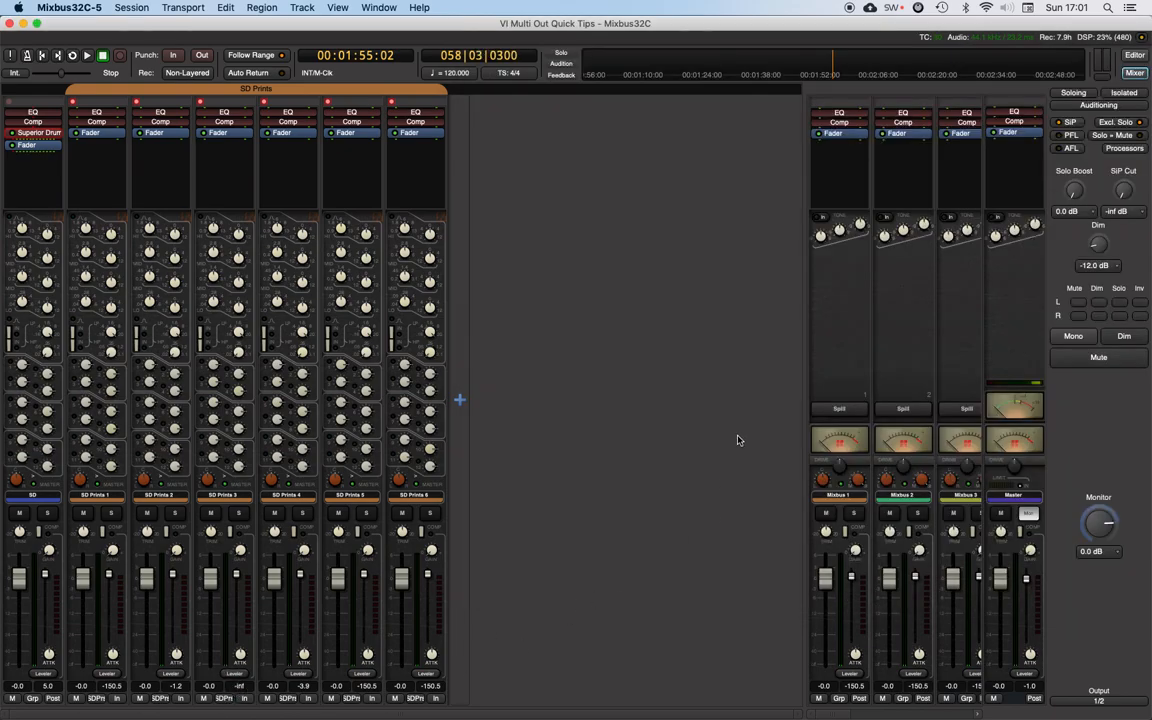